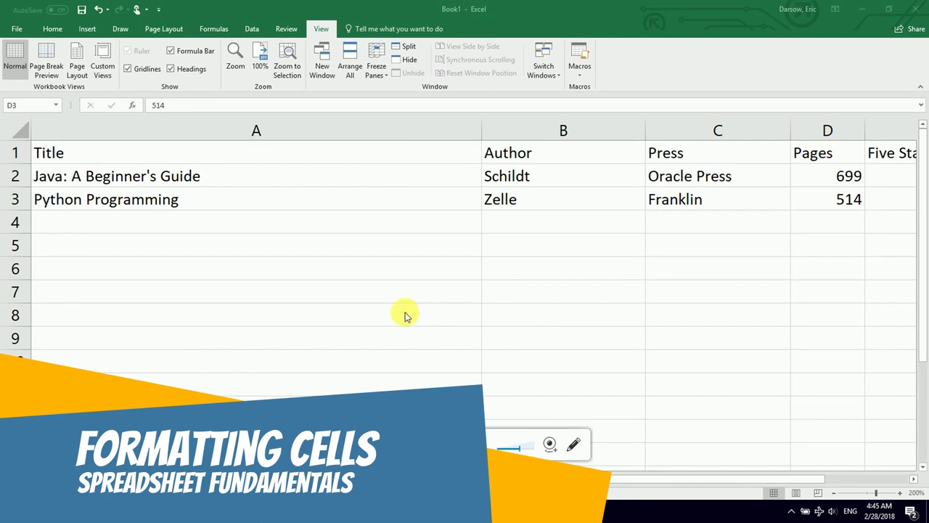
- Retype the Pages column header as 'Pages'
click(180, 195)
click(178, 181)
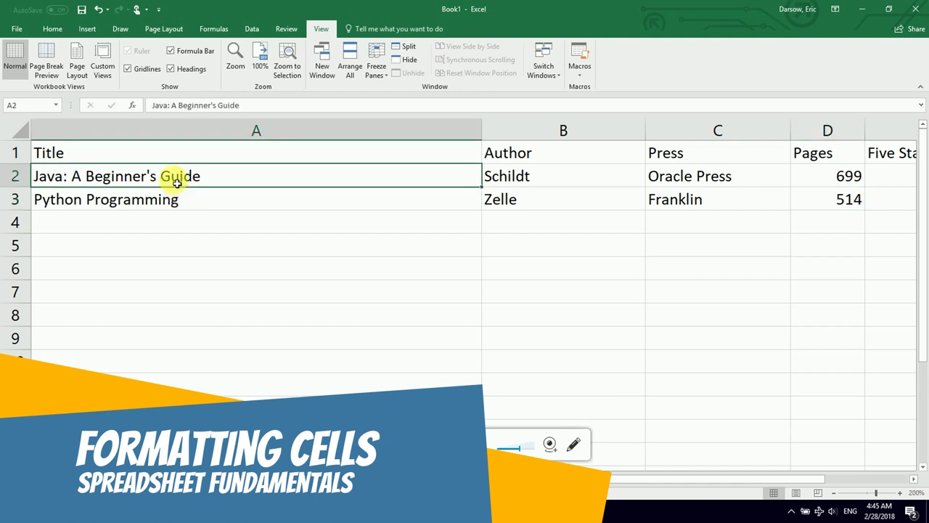
key(Up)
key(Right)
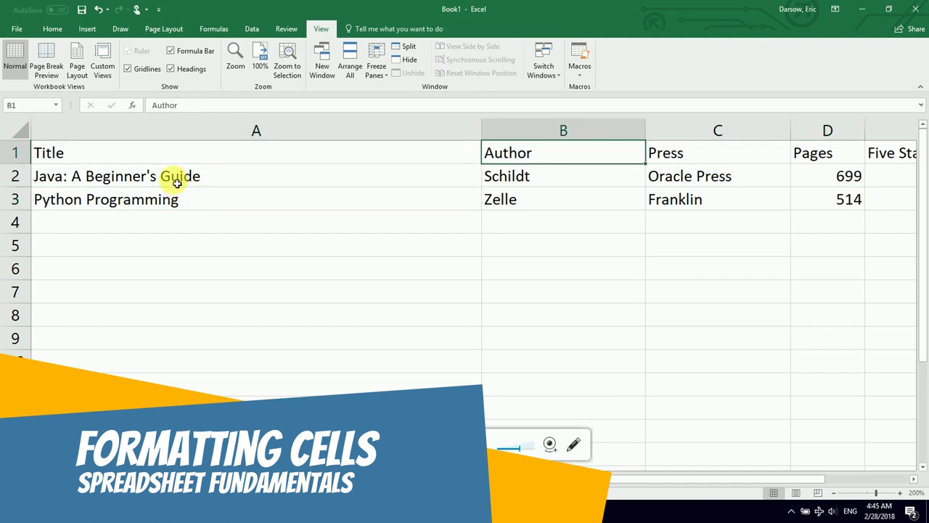
key(Down)
key(Down)
key(Up)
key(Up)
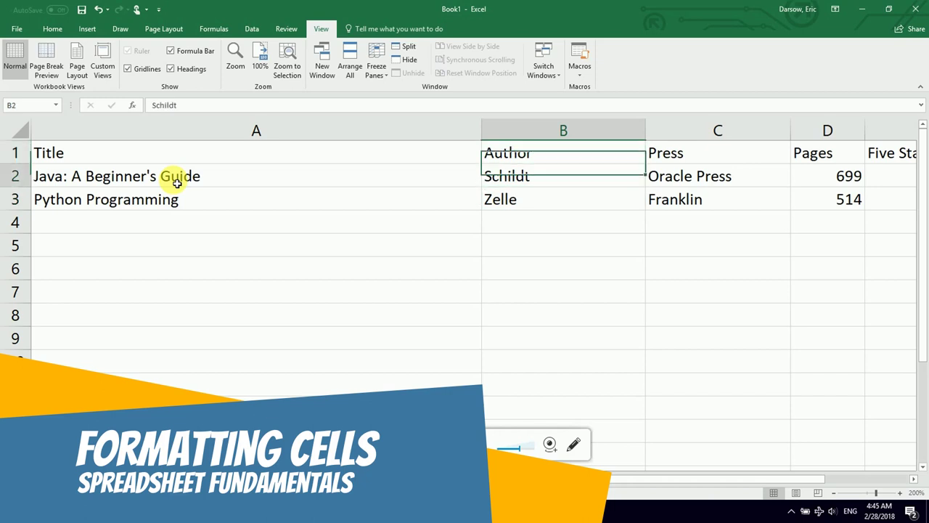
key(Down)
key(Up)
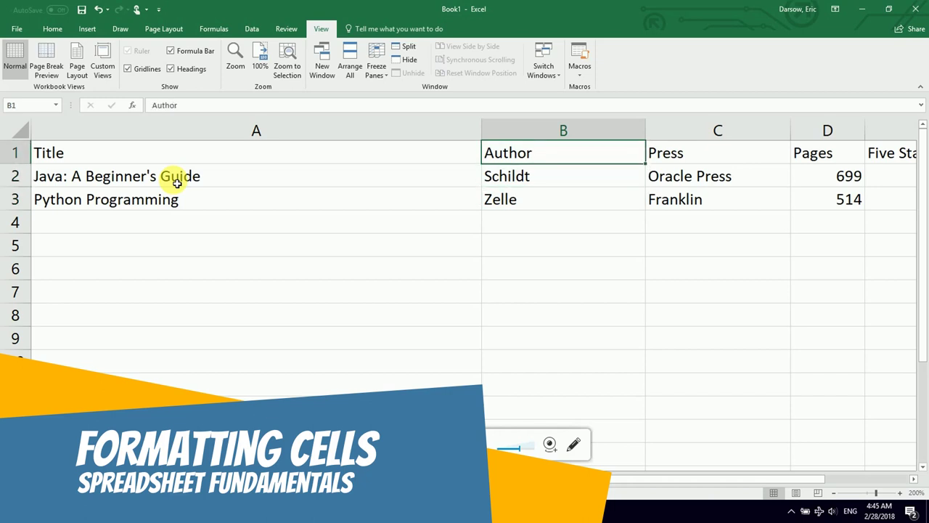
key(Right)
key(Right)
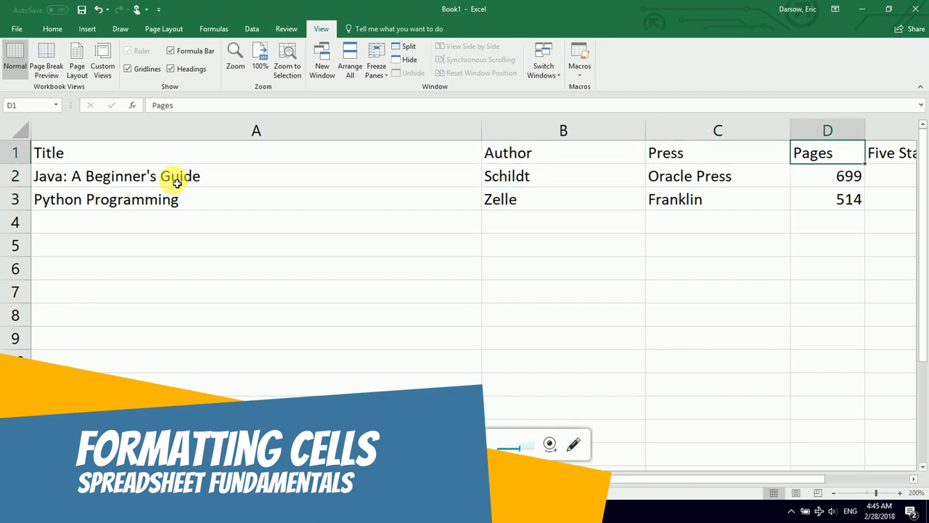
key(BackSpace)
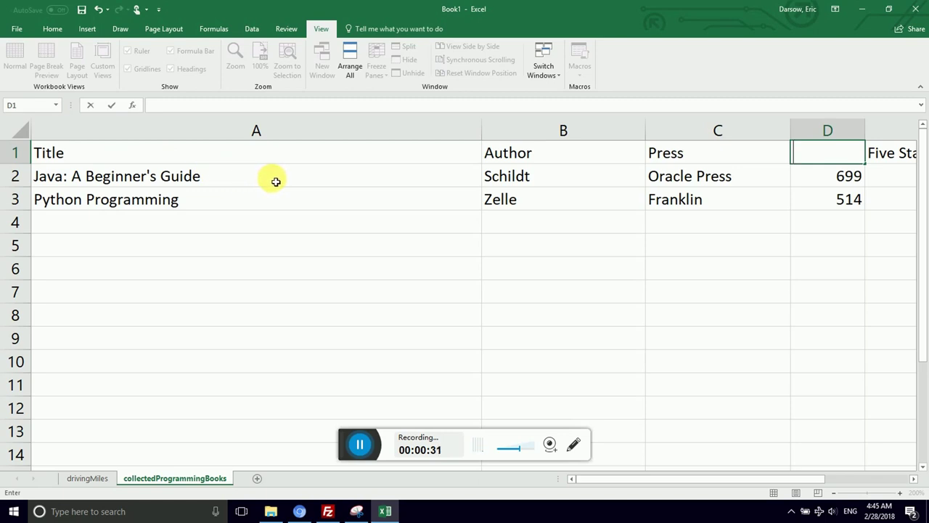
text(Pages)
key(ctrl+Return)
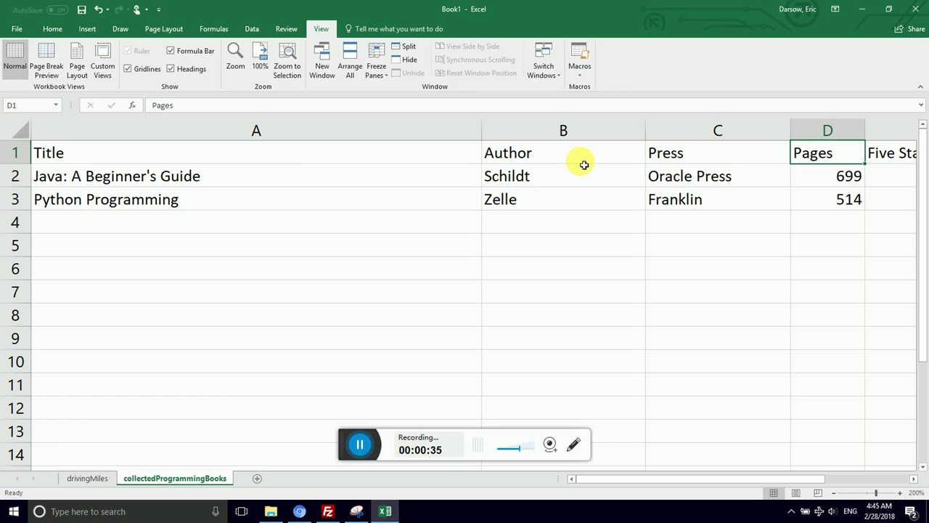
key(Down)
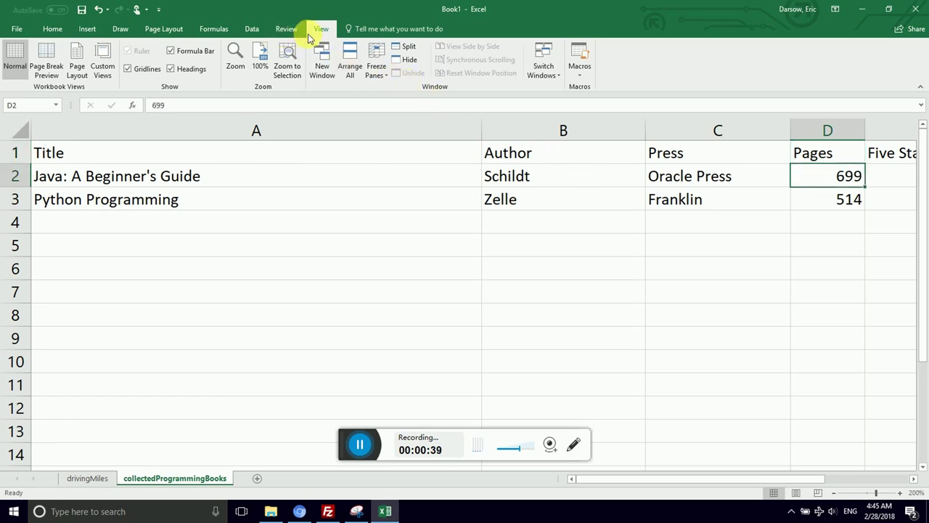
- Set the worksheet zoom to 100%
click(233, 58)
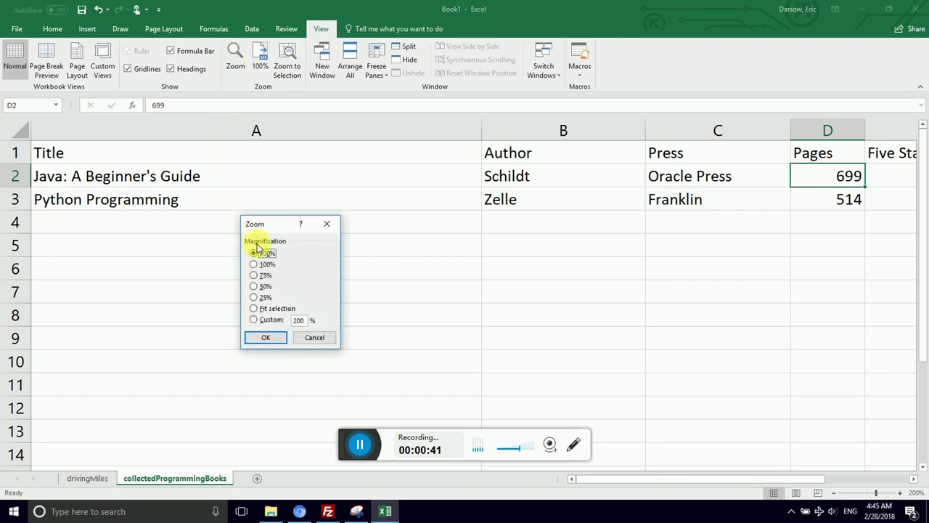
click(268, 266)
click(262, 341)
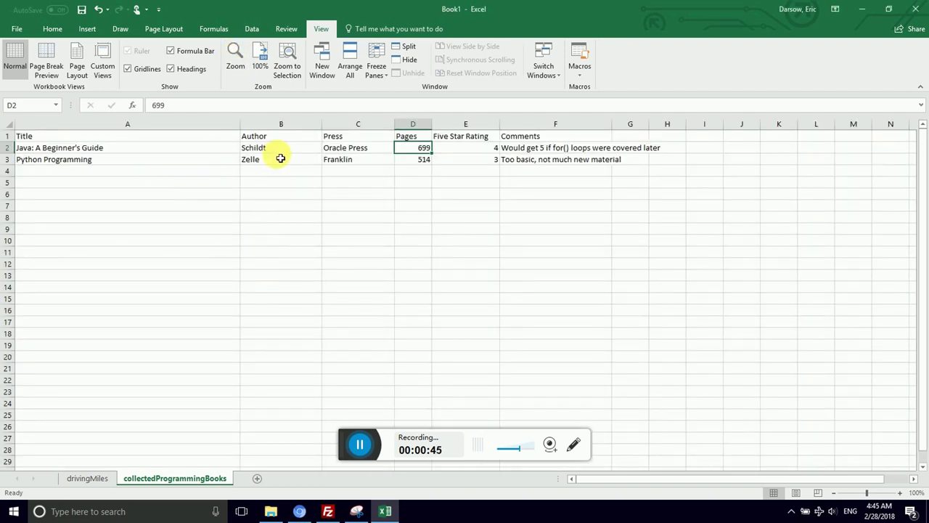
- Select the header row cells A1 through F1
click(118, 175)
drag(73, 136, 574, 133)
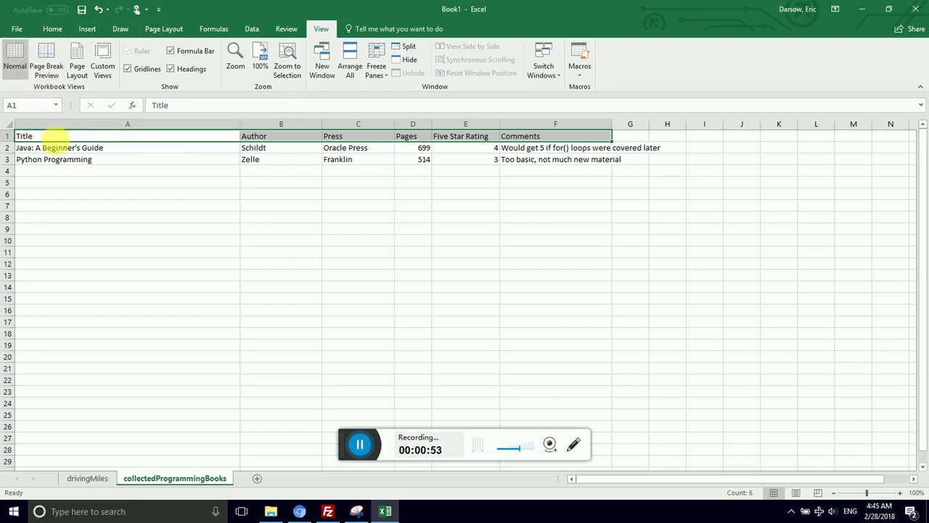
double_click(54, 136)
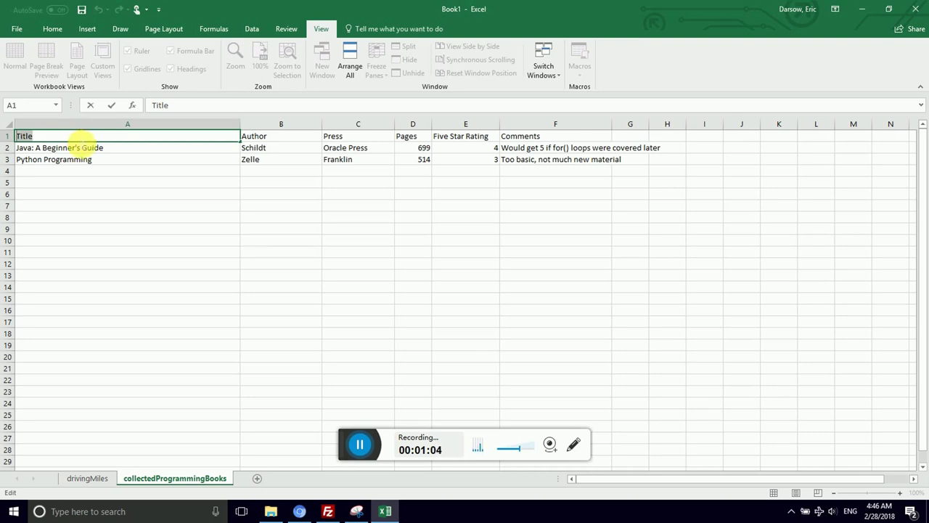
key(Escape)
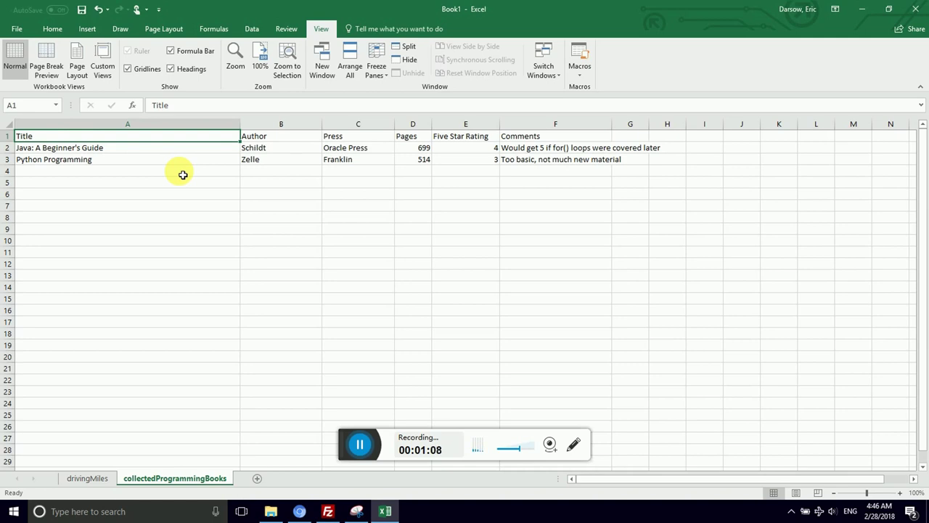
key(shift+Right)
key(shift+Right)
key(shift+Right)
key(shift+Right)
key(shift+Right)
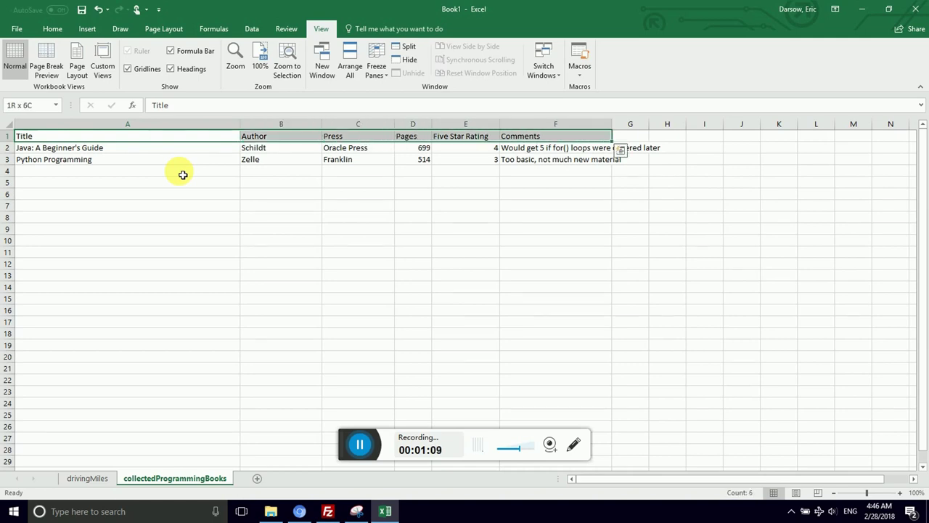
- Make the header row bold with a dark blue fill and white text
click(54, 29)
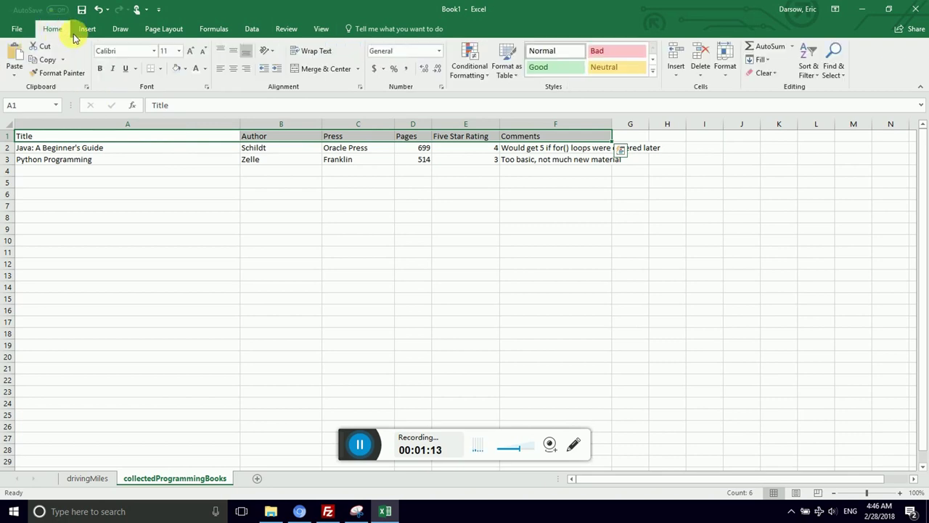
click(104, 73)
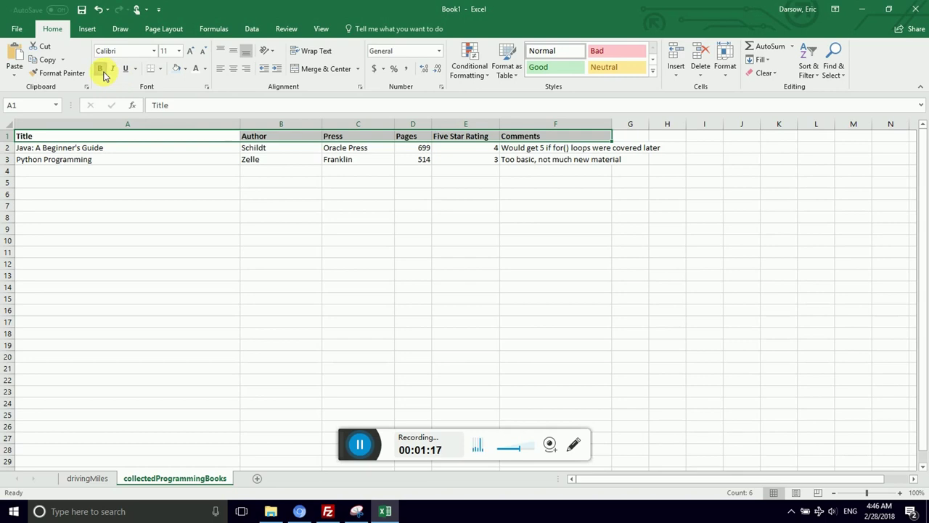
click(186, 71)
click(215, 133)
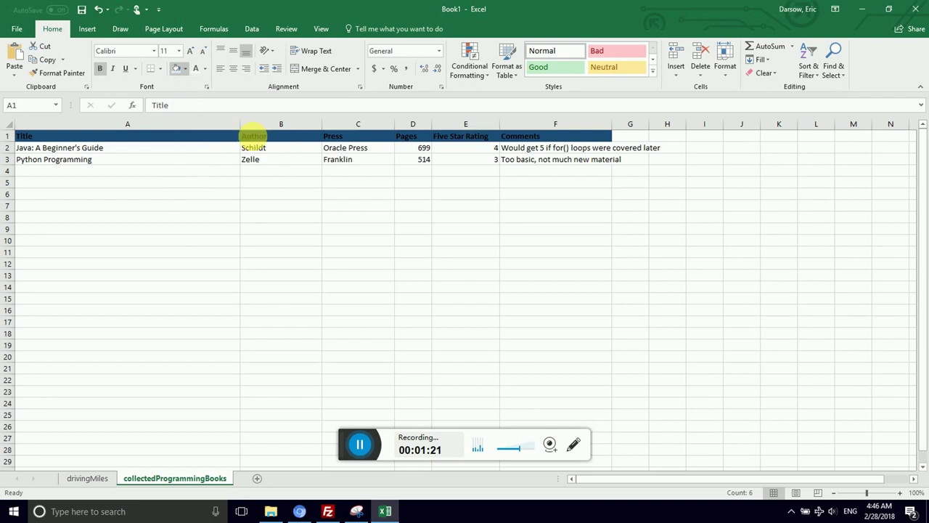
click(196, 68)
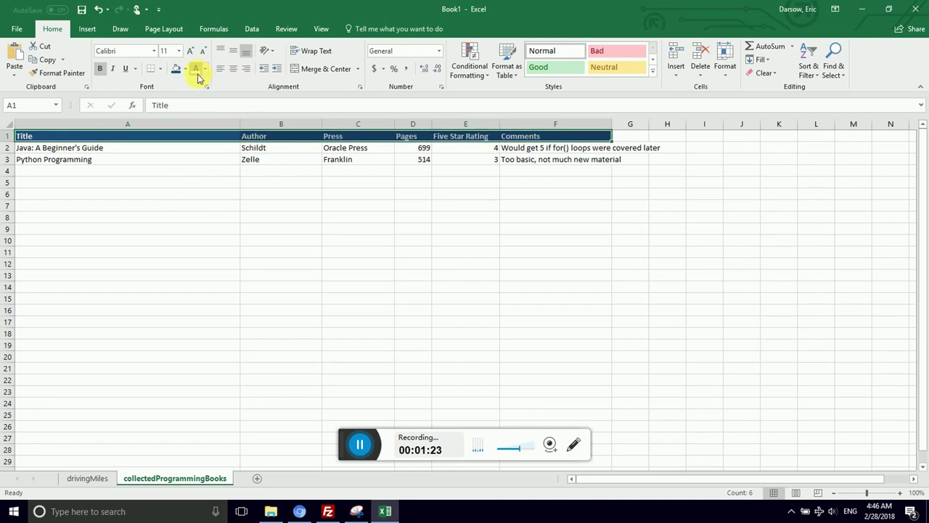
click(195, 173)
- Review the formatted header row and the two book comments
drag(190, 140, 558, 136)
click(530, 172)
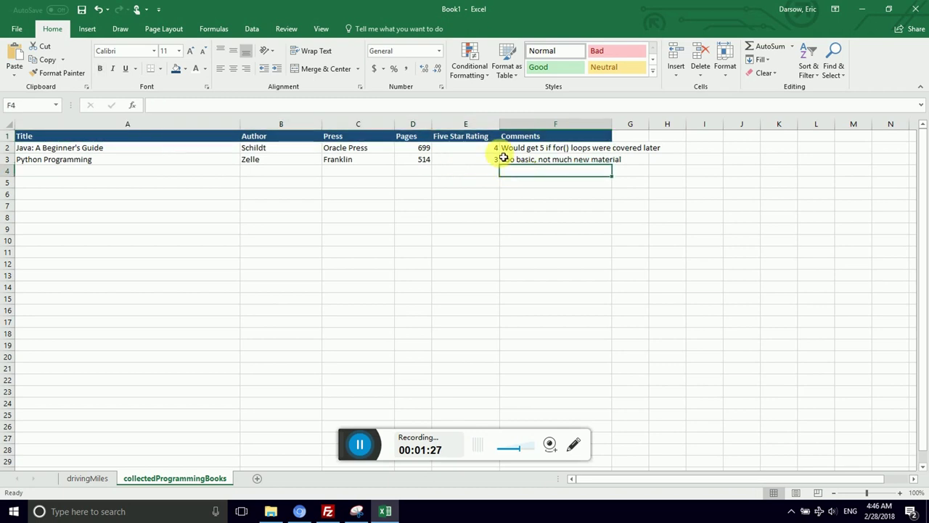
click(131, 139)
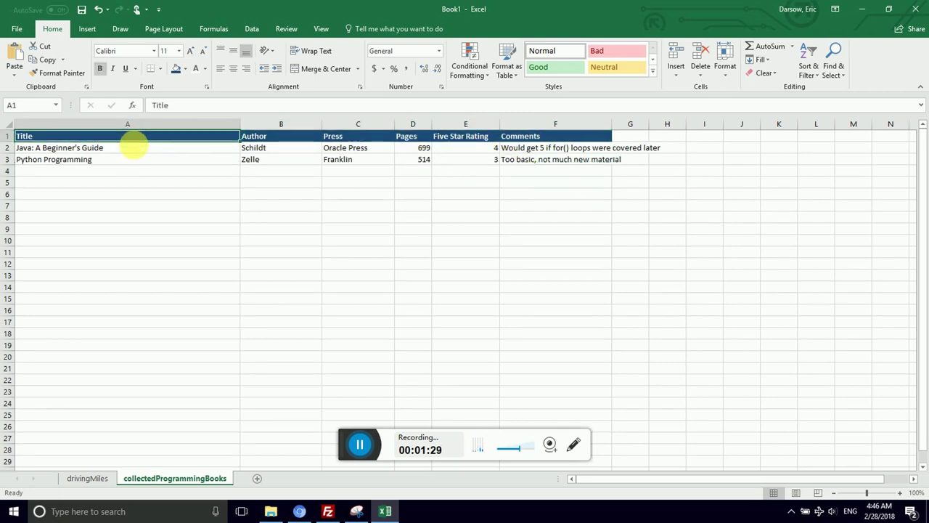
click(121, 161)
click(594, 137)
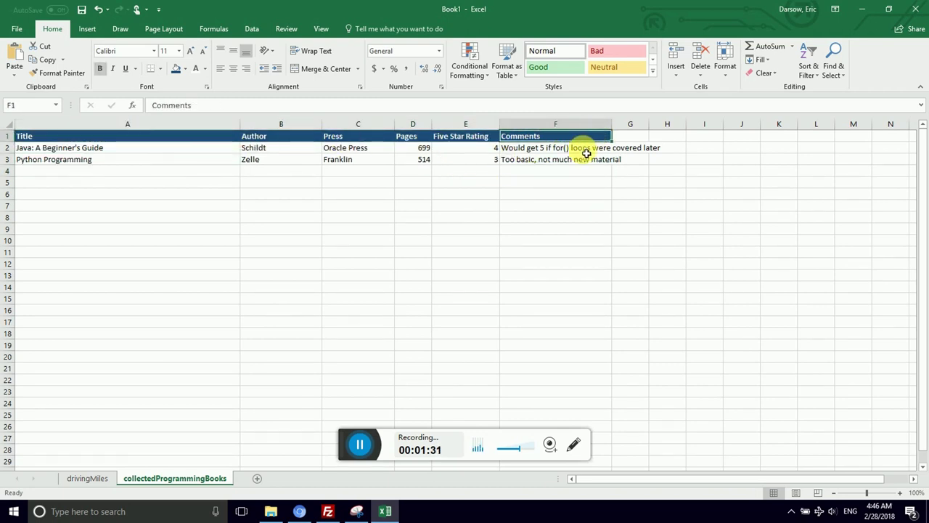
click(583, 150)
click(581, 163)
click(587, 149)
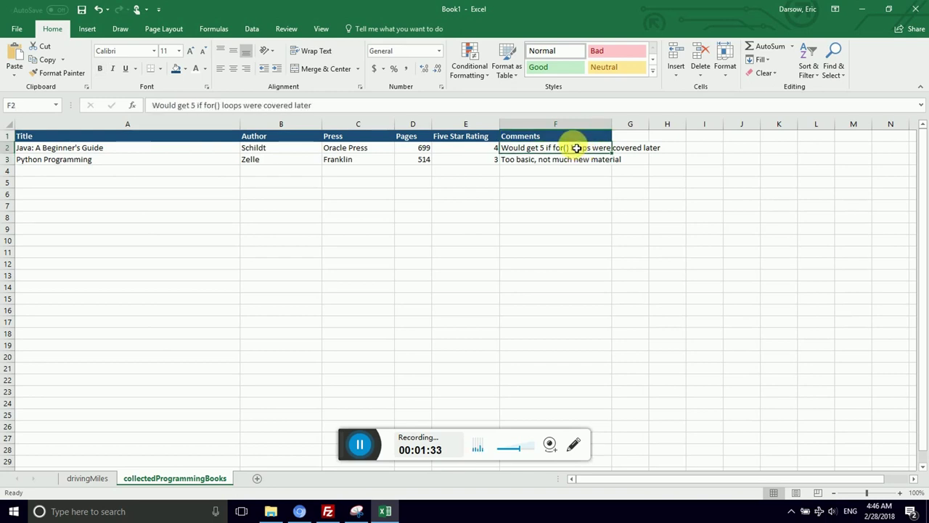
click(556, 162)
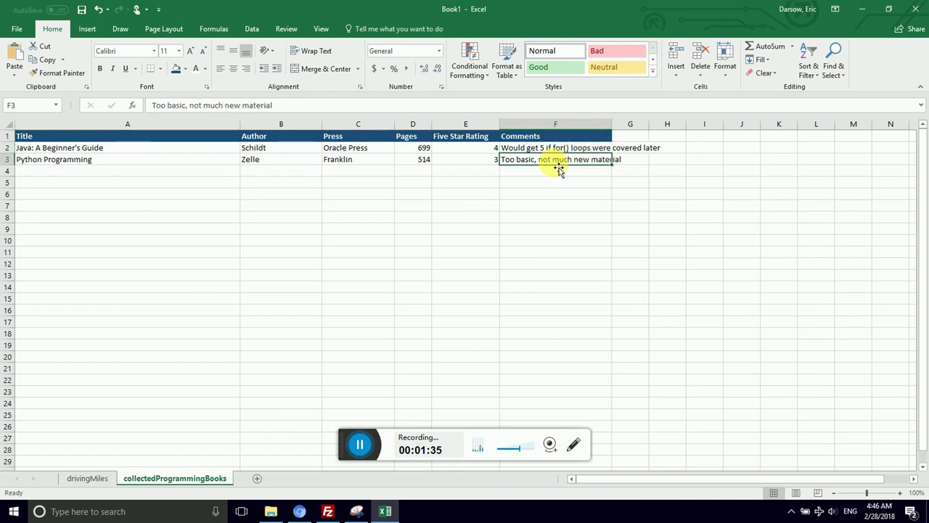
- Append 'abvou' to the Python Programming comment and recheck the cell
double_click(561, 163)
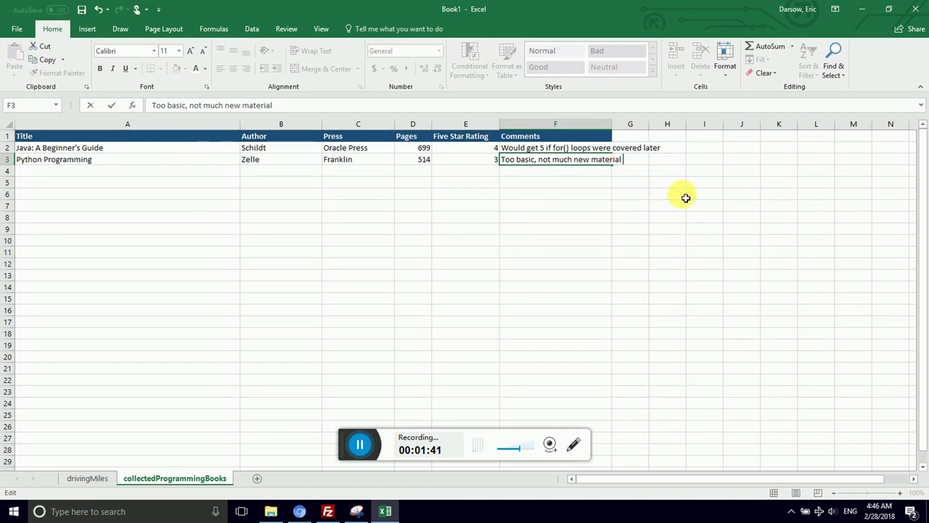
text(abvout python 3 from version 2)
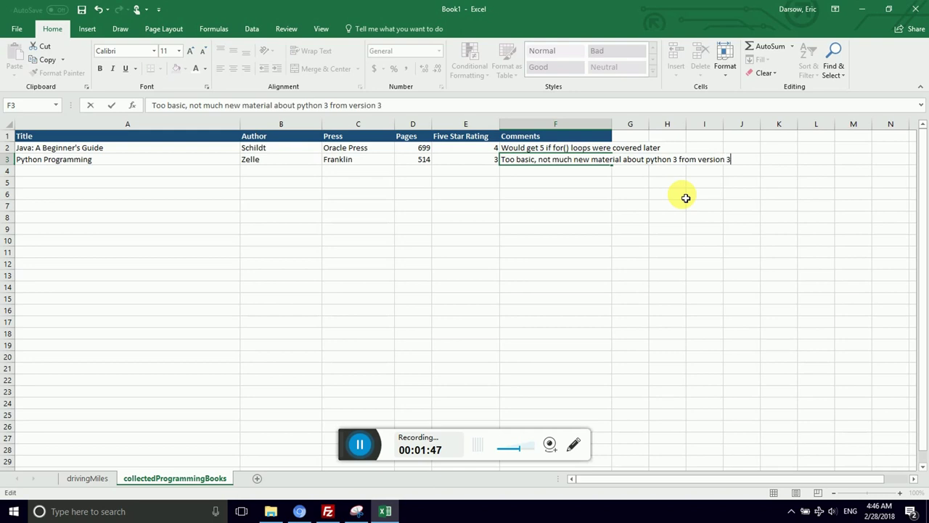
key(Return)
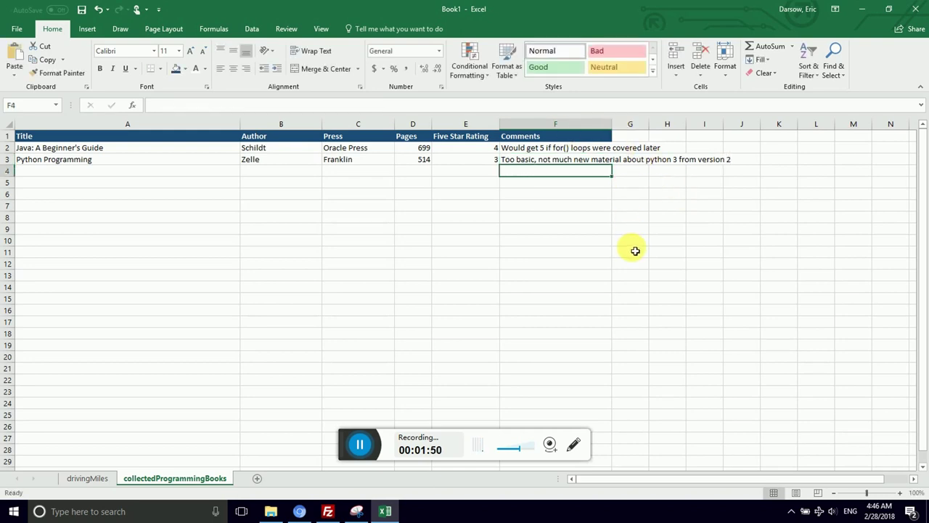
click(592, 163)
double_click(592, 164)
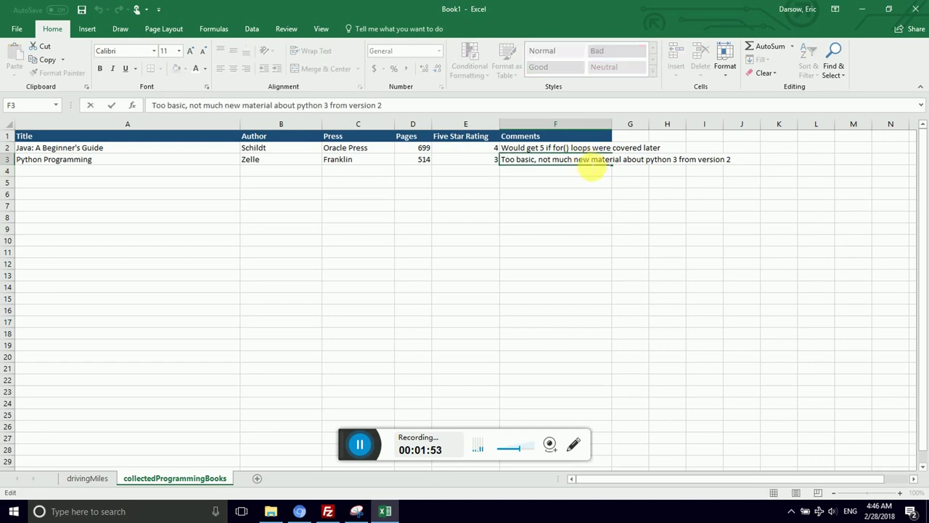
key(Escape)
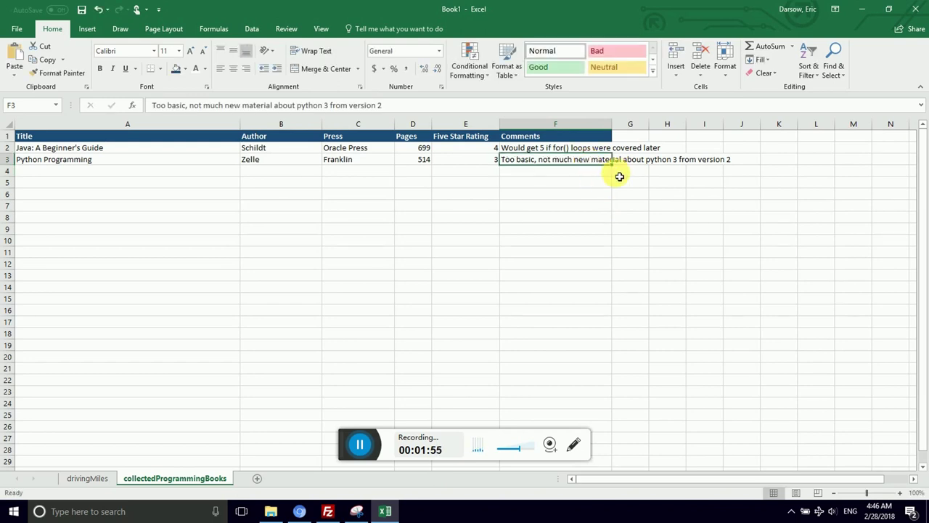
- Select the entire Comments column F and bring up its context menu
click(566, 134)
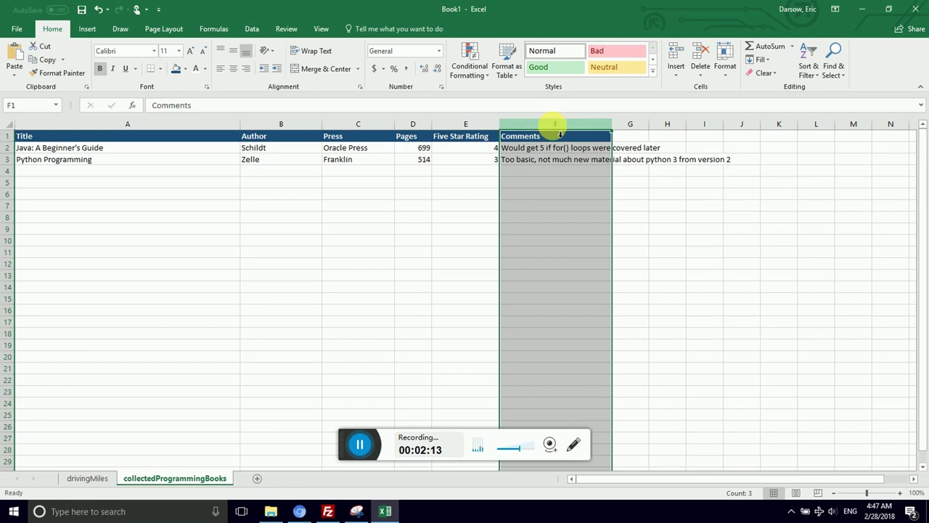
right_click(556, 130)
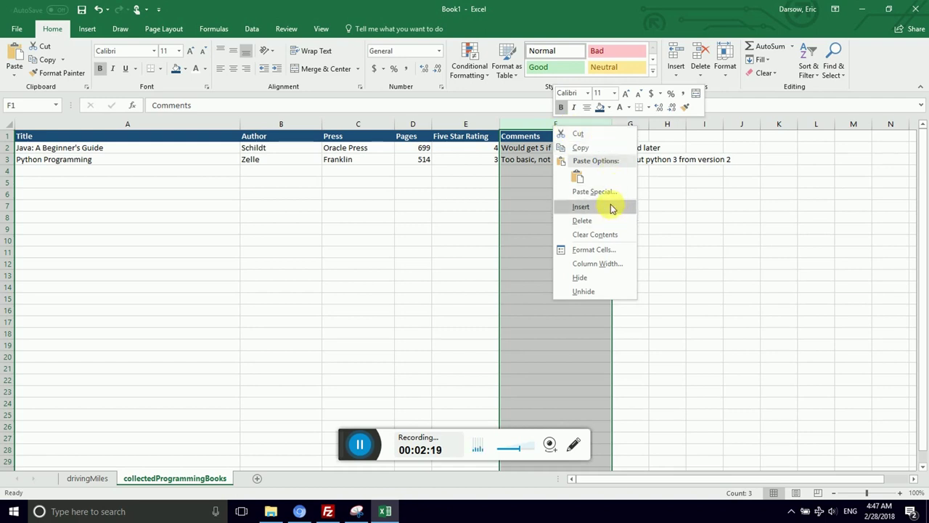
- Turn on Wrap text for the Comments column in Format Cells' Alignment settings
click(595, 250)
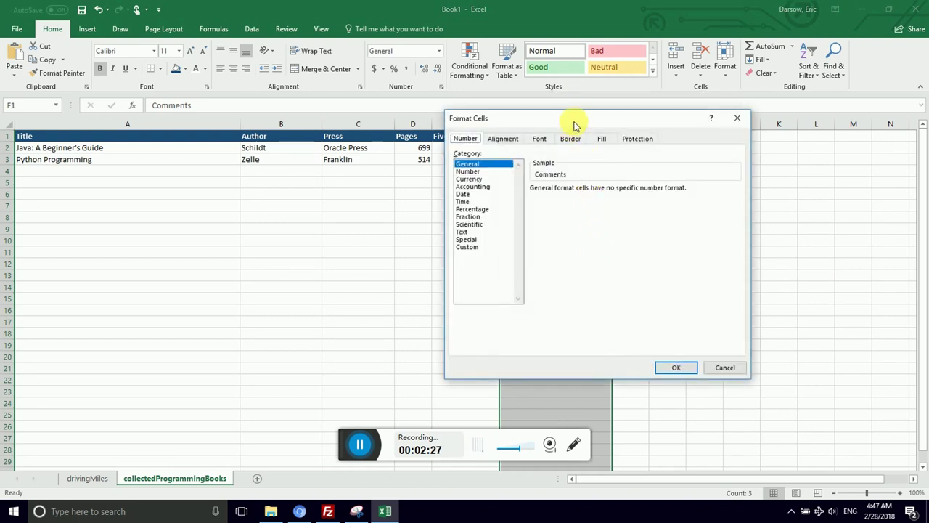
drag(565, 122, 290, 148)
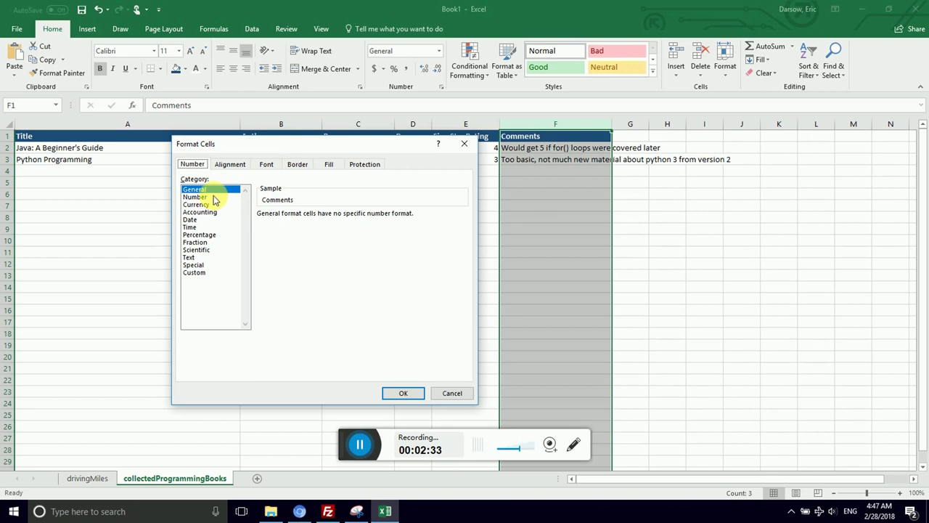
click(190, 257)
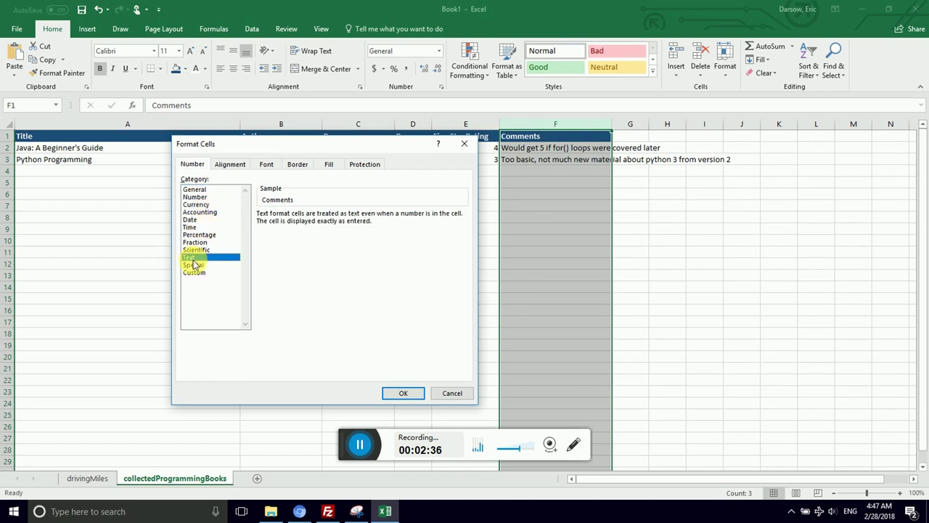
click(206, 189)
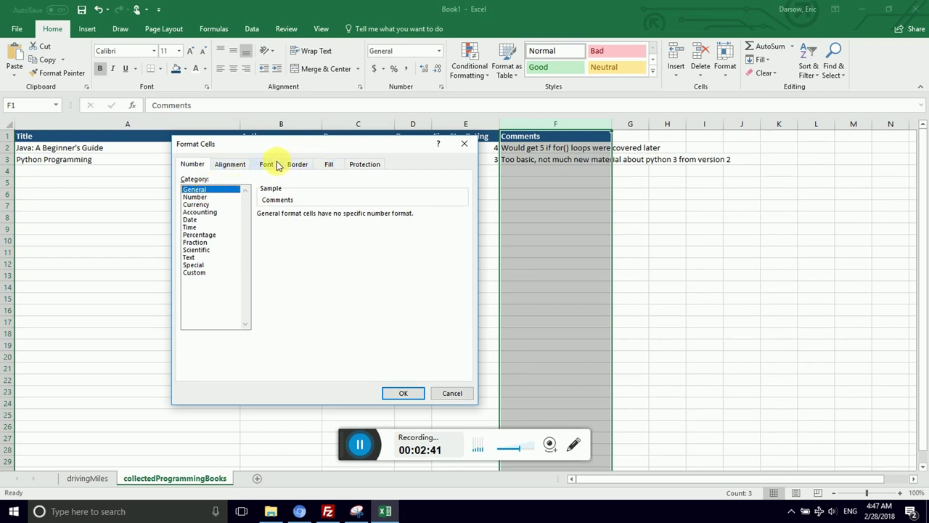
click(229, 165)
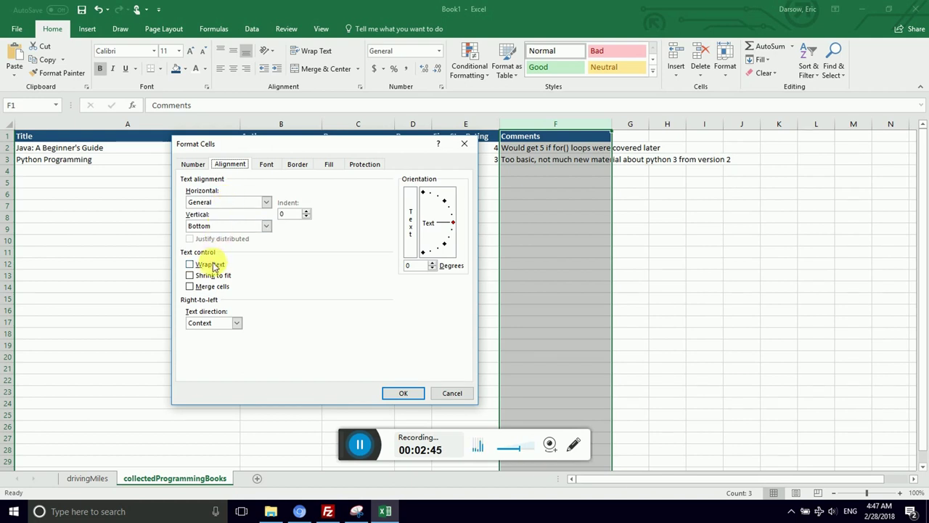
click(187, 265)
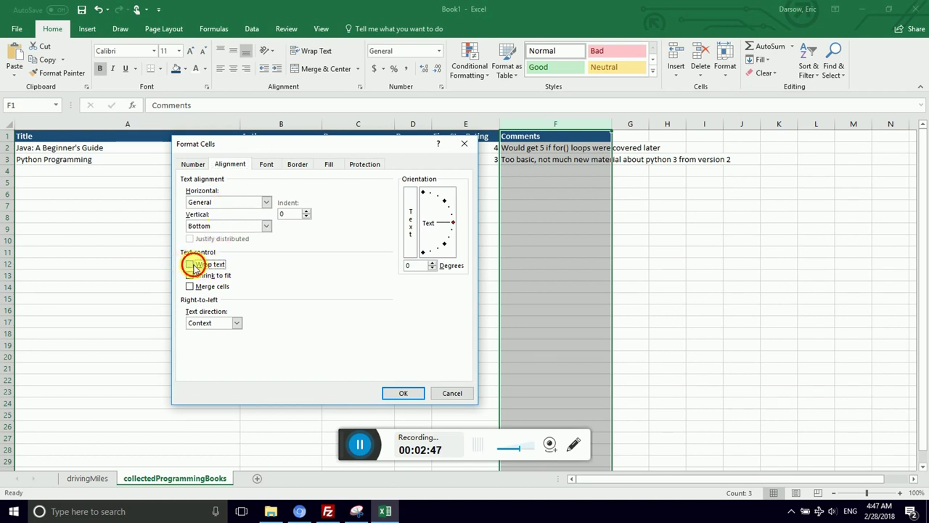
click(193, 266)
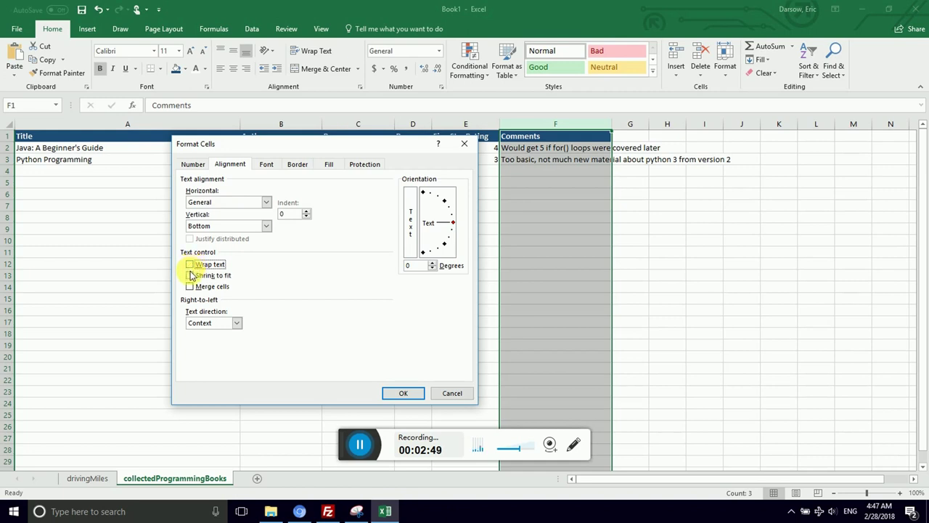
click(190, 277)
click(190, 276)
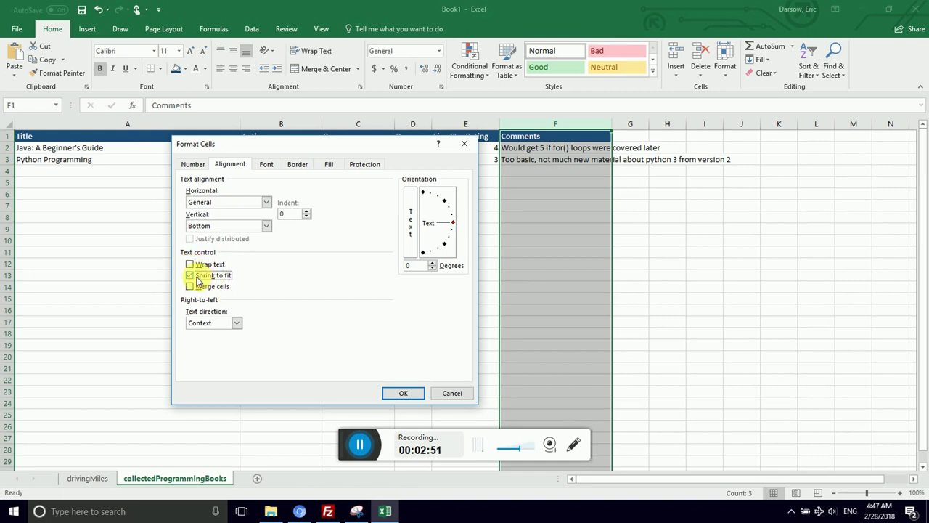
click(190, 265)
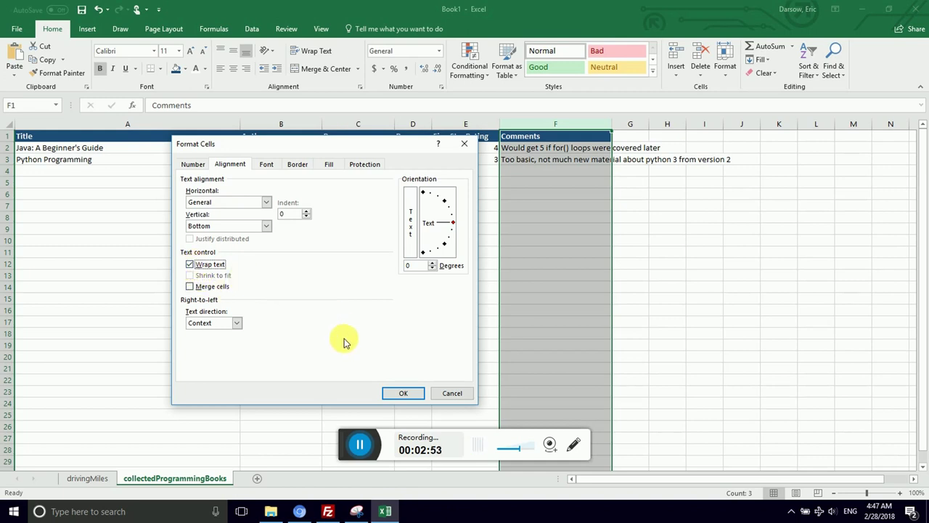
click(403, 393)
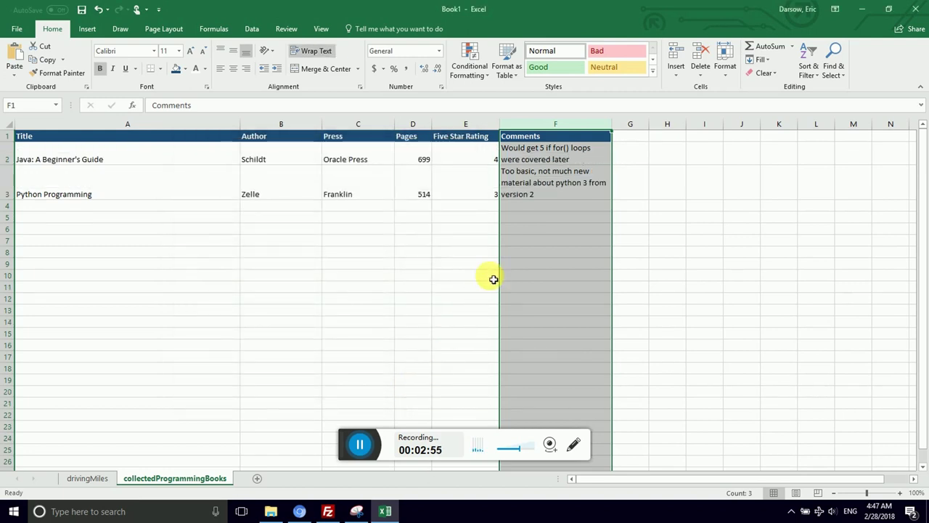
- Inspect the wrapped Python Programming comment and its row
click(557, 179)
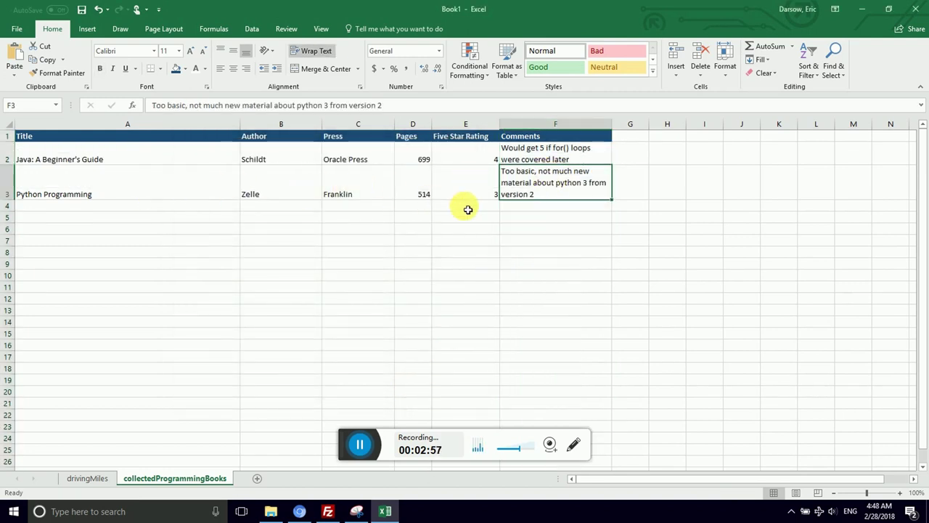
click(573, 208)
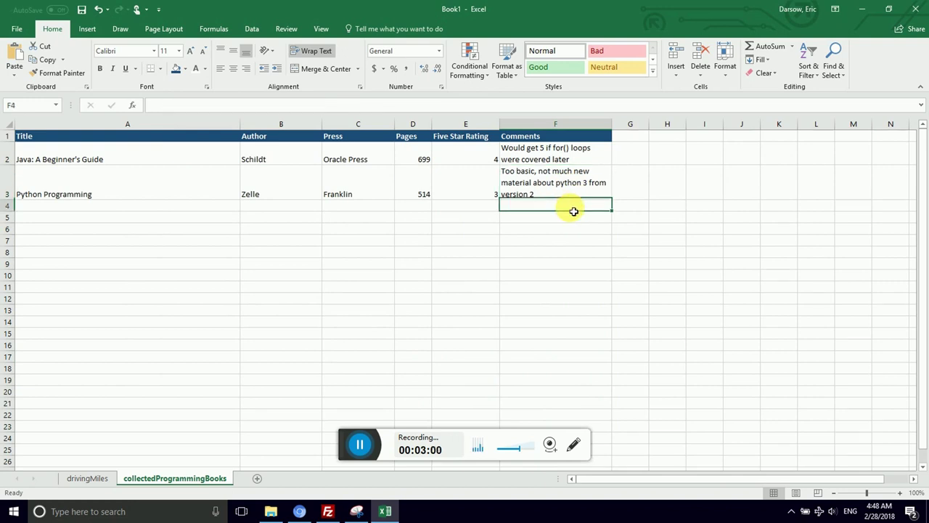
click(634, 181)
click(582, 184)
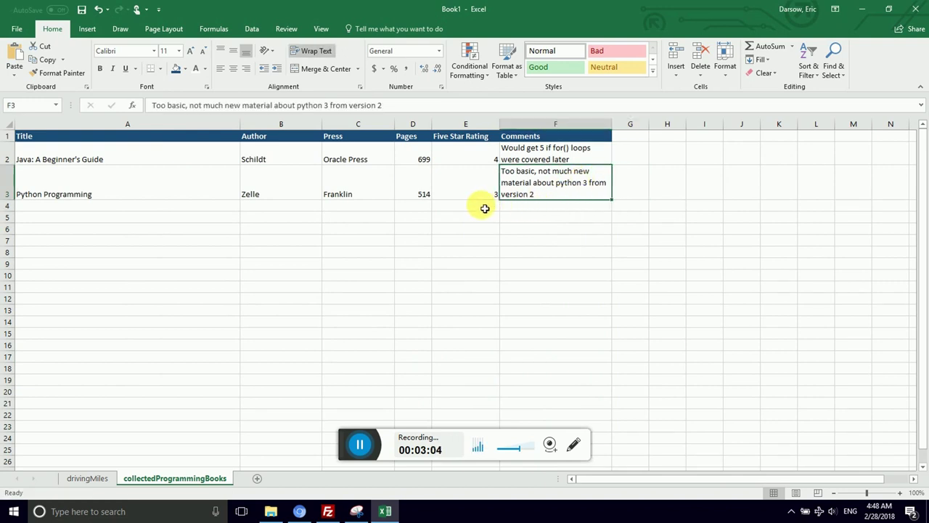
click(467, 194)
key(Left)
key(Left)
key(Left)
key(Left)
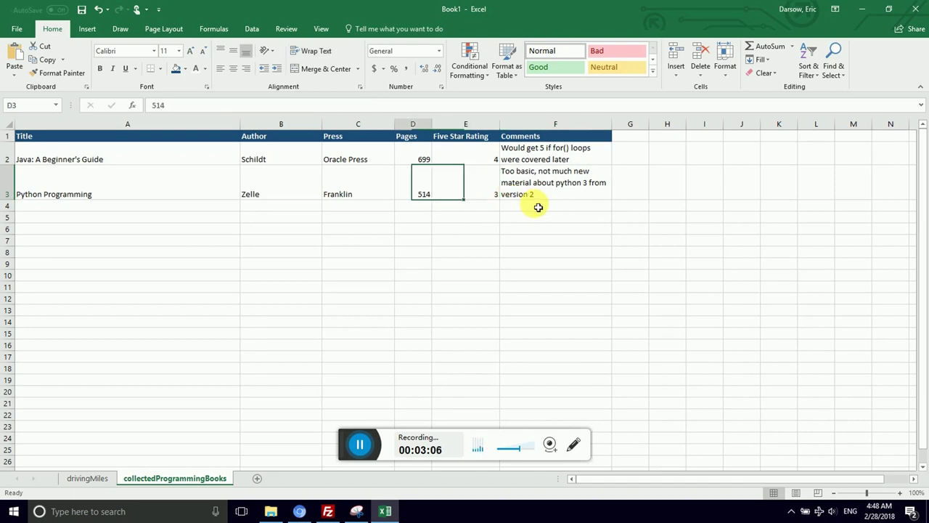
key(Right)
key(Right)
key(Right)
key(Right)
key(Right)
key(Right)
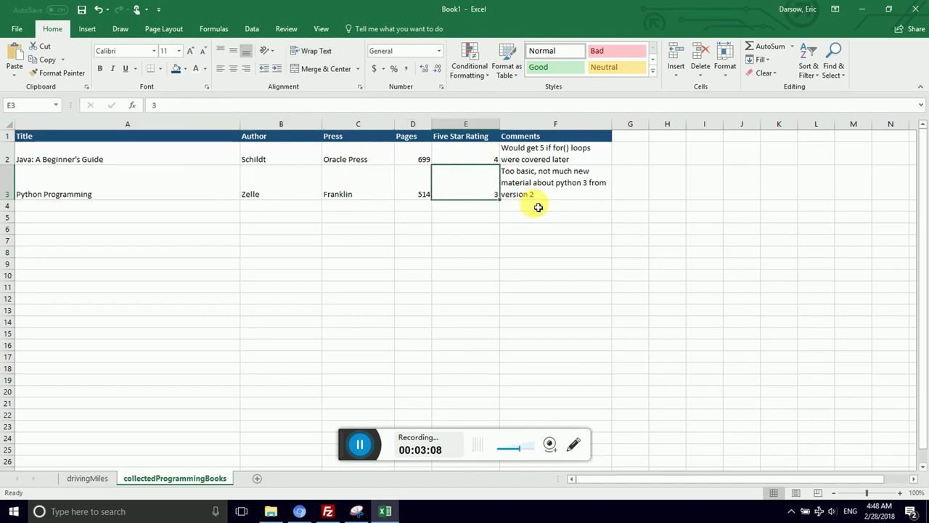
key(Left)
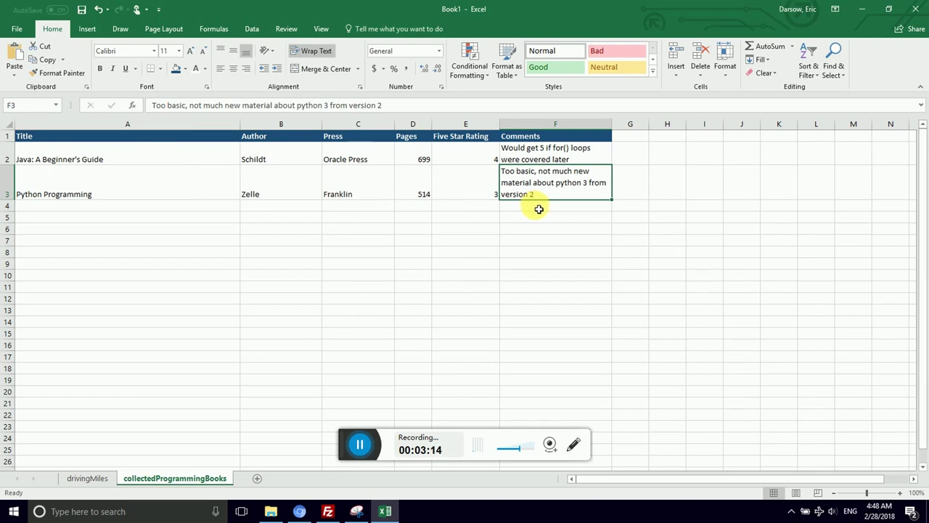
- Check the Java comment and header, then select the whole Comments column
click(537, 207)
click(557, 151)
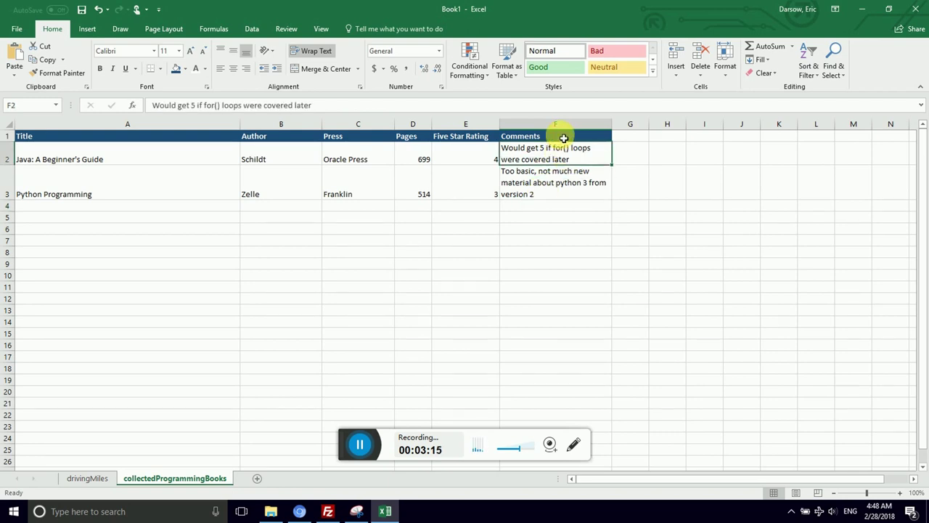
click(563, 138)
key(Right)
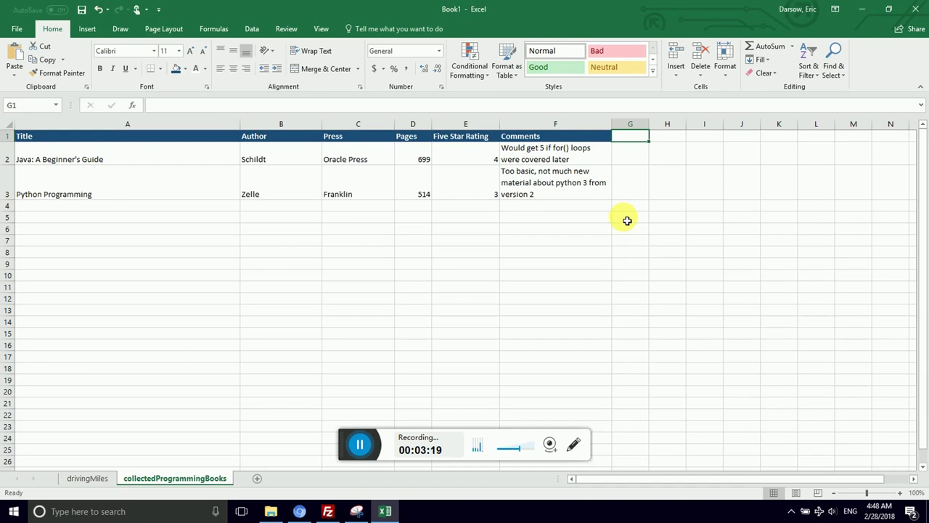
click(556, 133)
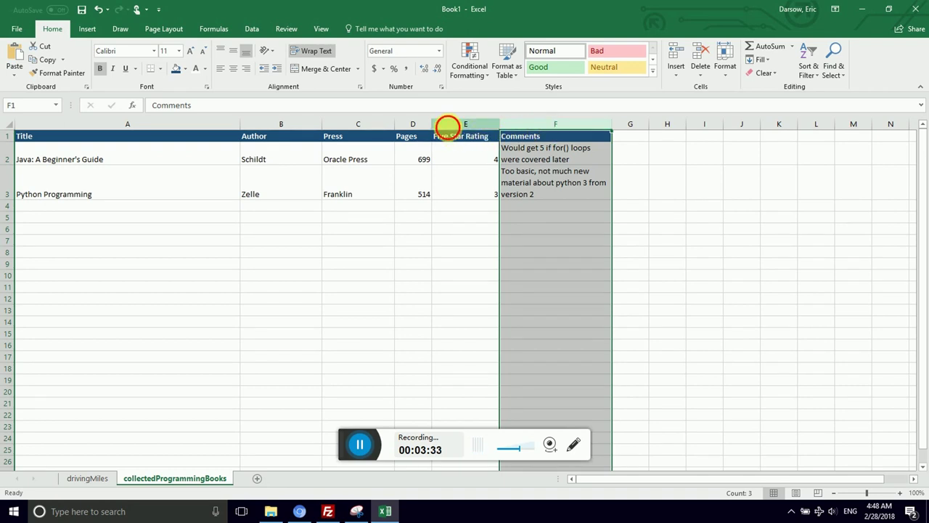
click(448, 133)
click(425, 154)
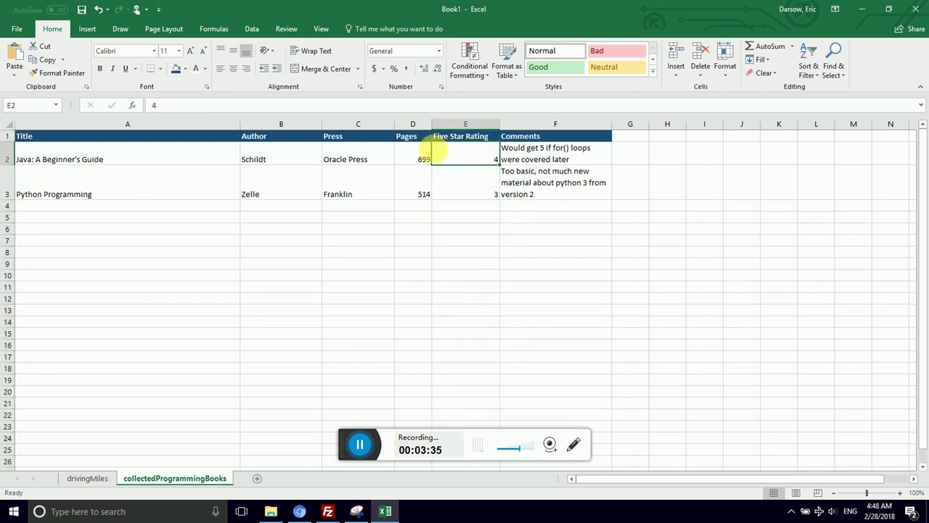
click(467, 131)
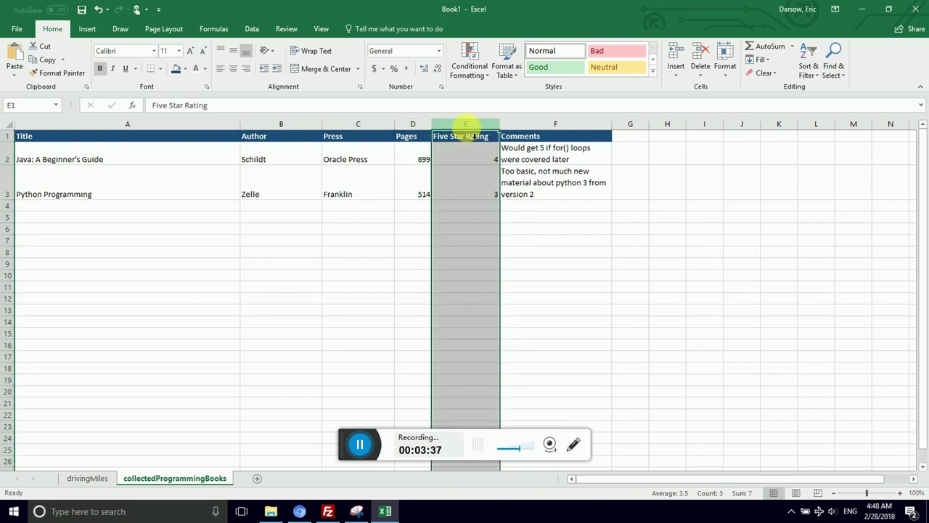
right_click(469, 131)
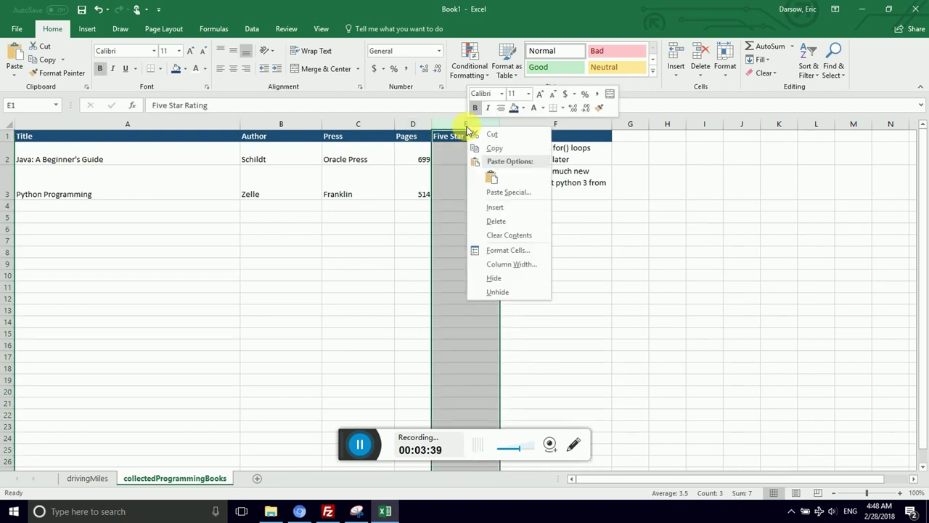
click(510, 207)
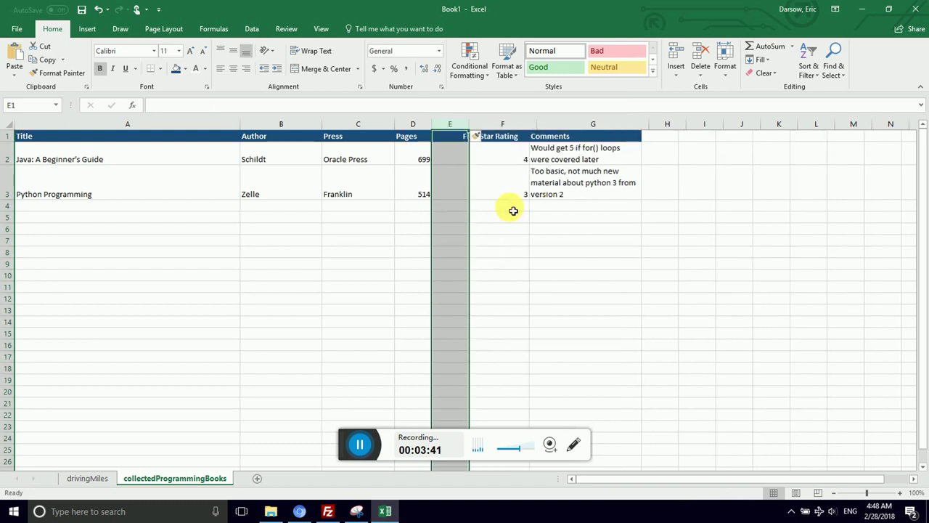
click(504, 183)
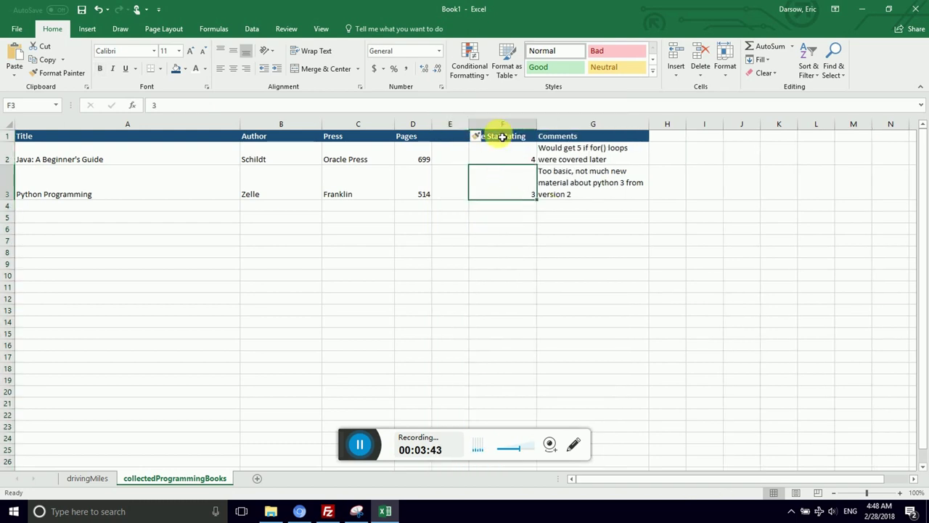
click(501, 139)
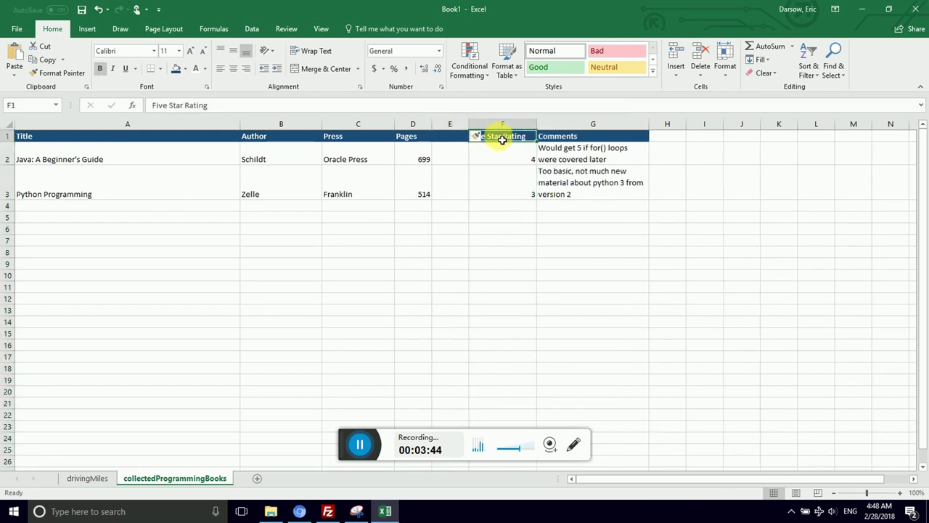
click(459, 139)
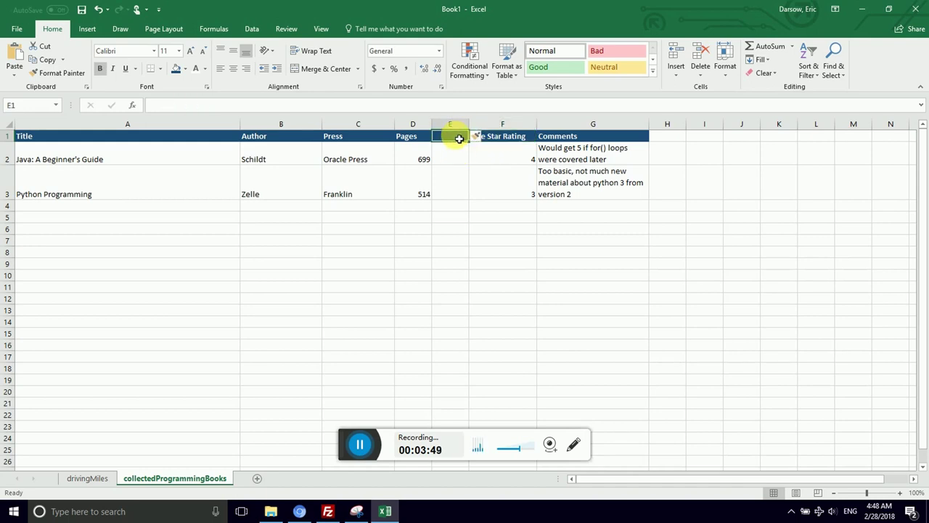
click(480, 178)
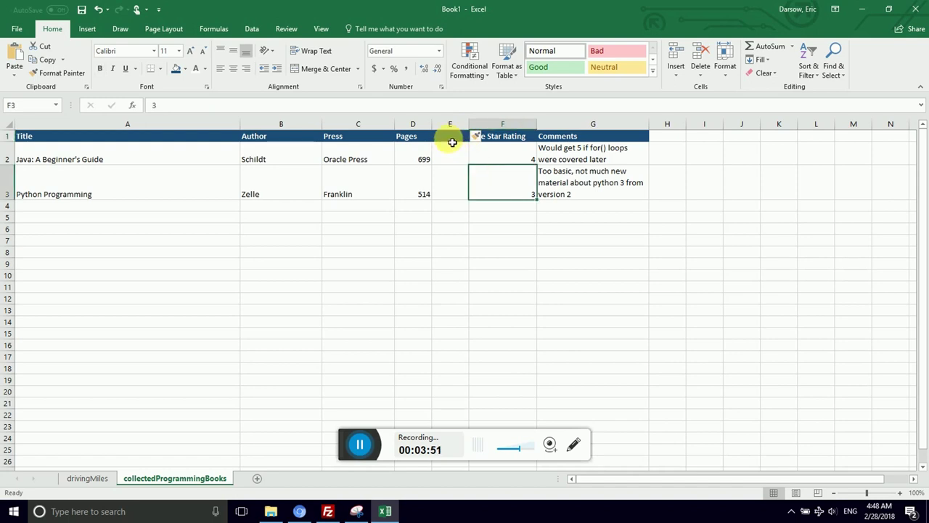
- Enter the header 'Chapters' in E1
click(453, 141)
text(Chapter)
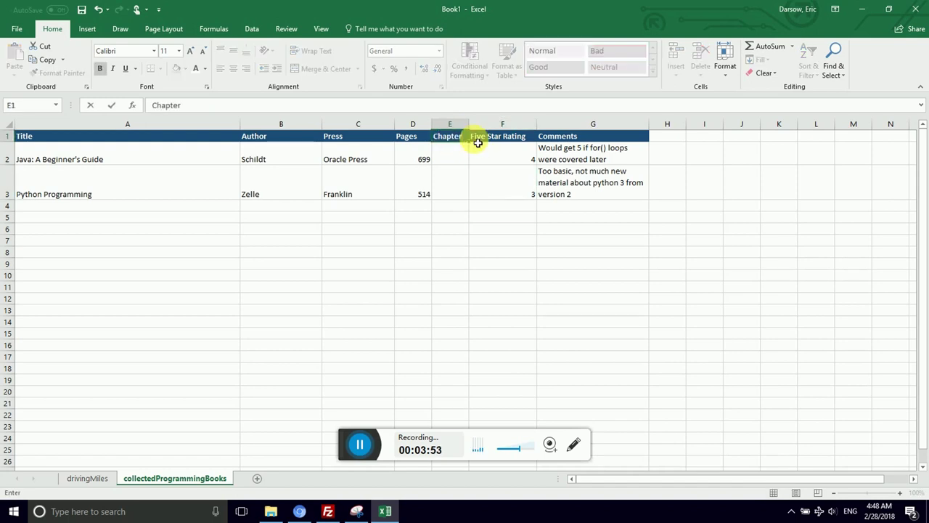
text(s)
key(Return)
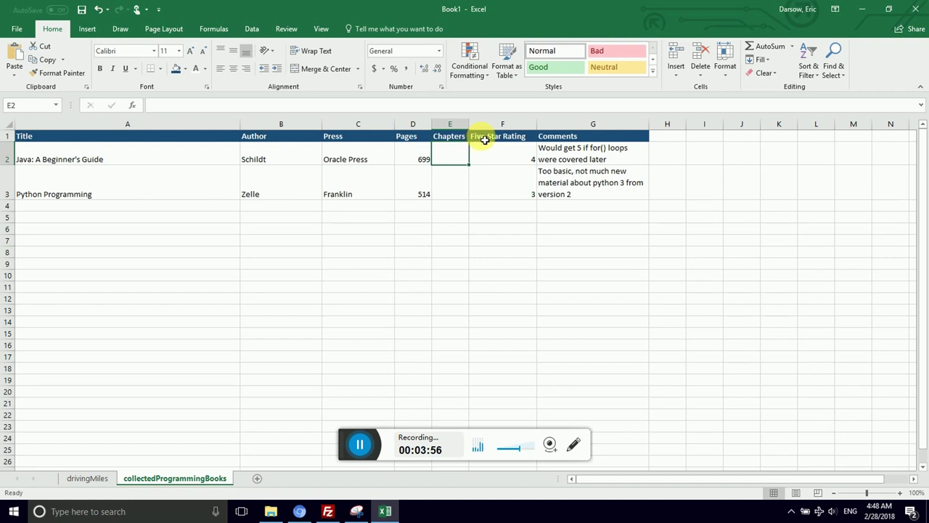
- Enter 'Recommendation' in H1 and widen column H to fit it
click(483, 138)
click(595, 140)
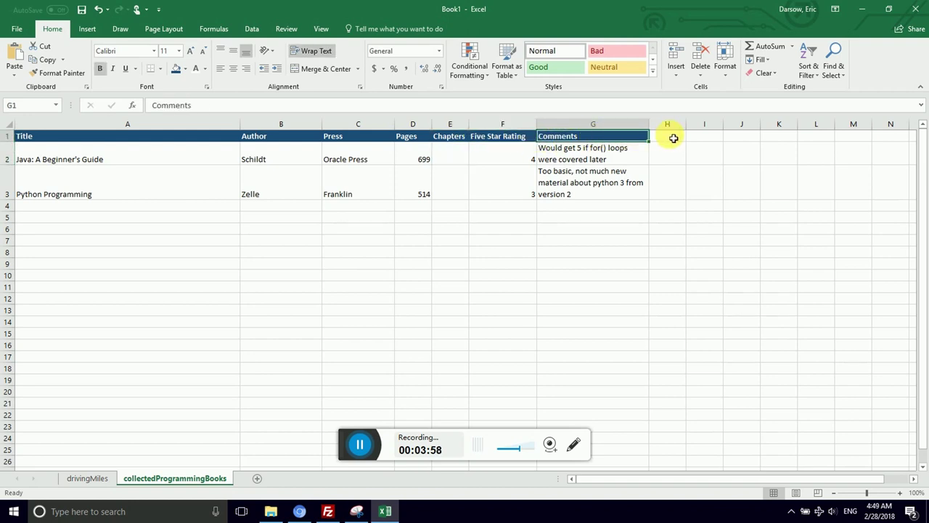
click(674, 137)
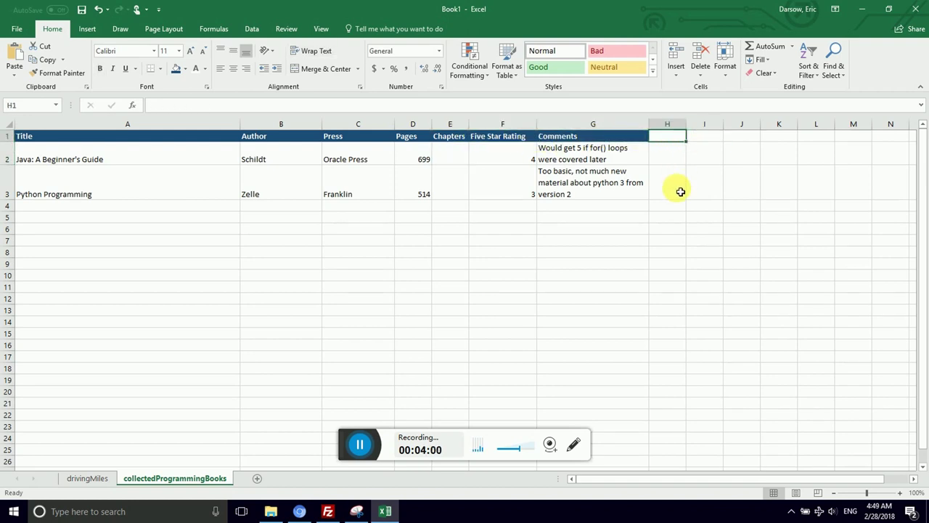
text(Recommendation)
key(Return)
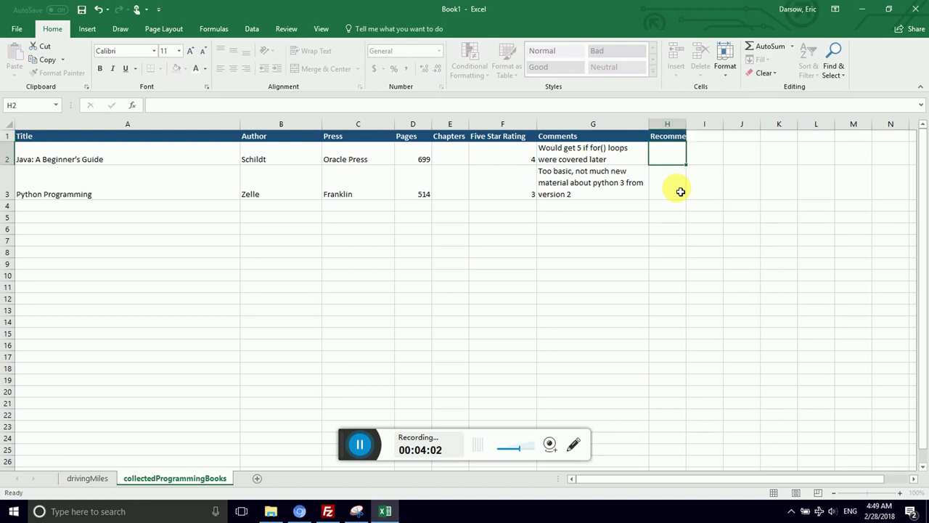
click(675, 138)
drag(687, 129, 755, 129)
click(702, 152)
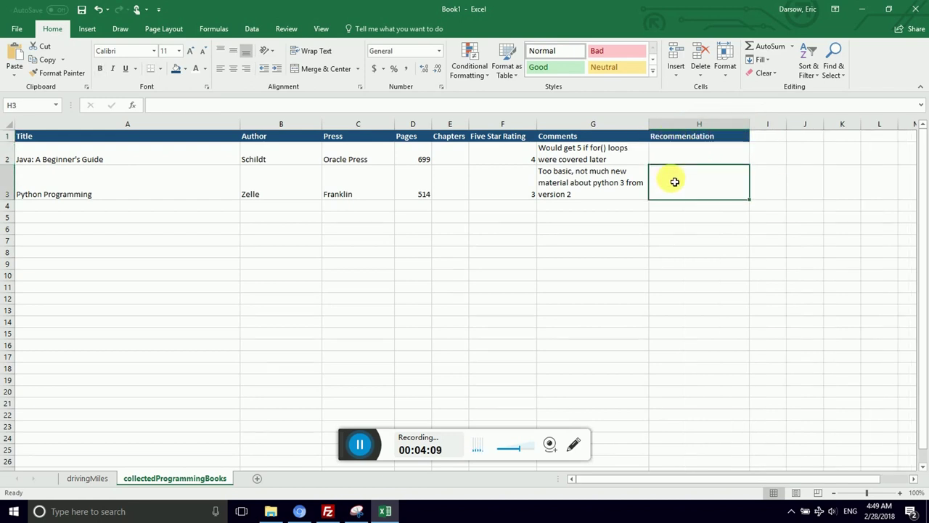
click(585, 194)
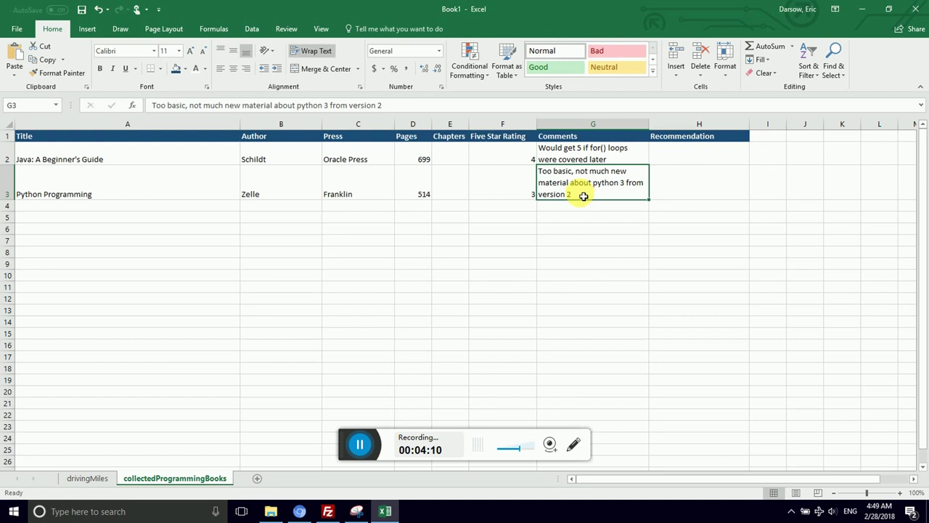
click(476, 176)
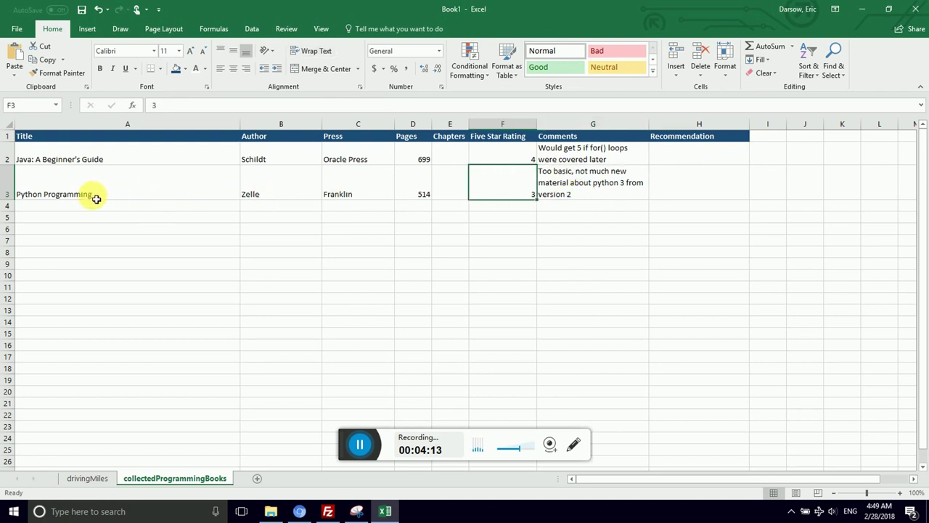
- Make the Python Programming row A3:H3 bold with red text
drag(98, 194, 693, 187)
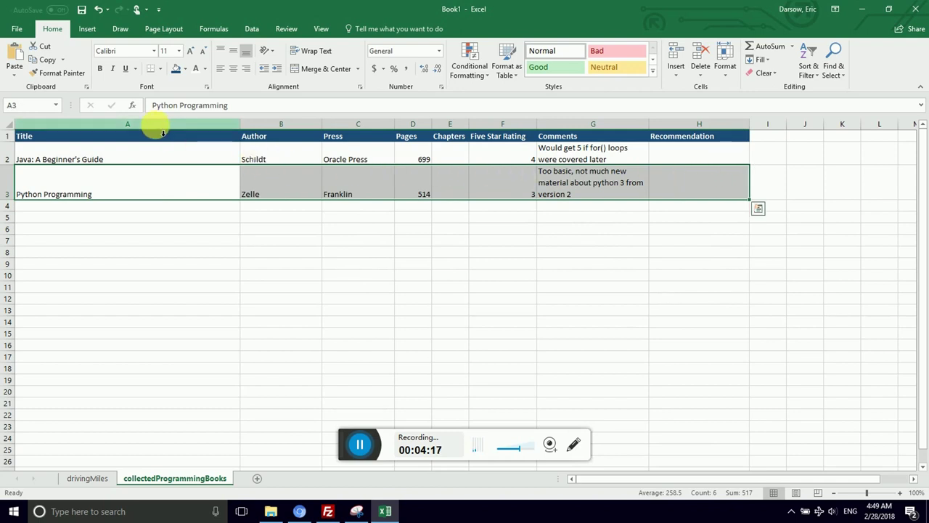
click(99, 68)
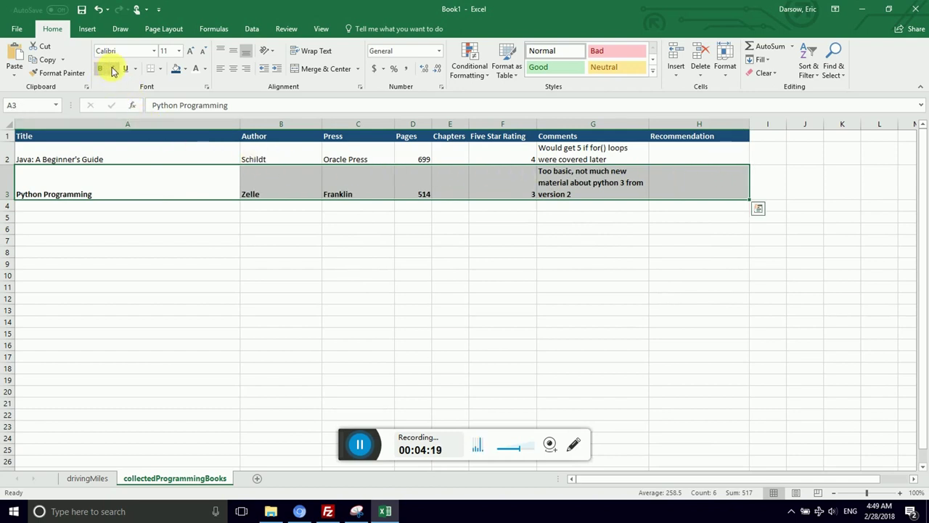
click(205, 68)
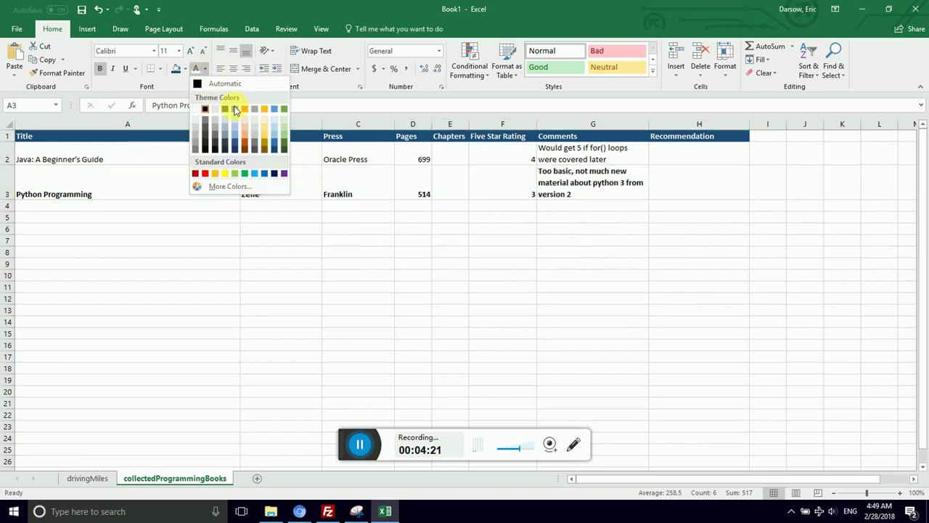
click(206, 175)
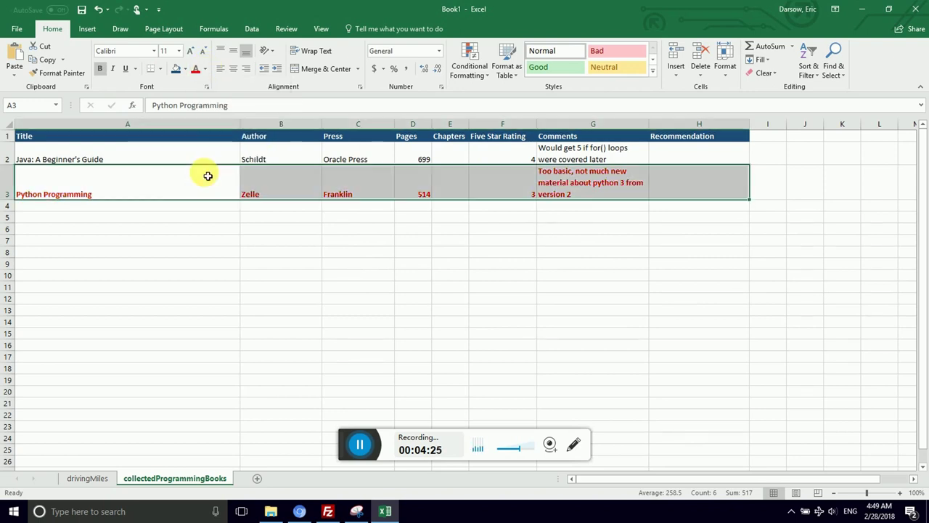
click(207, 182)
click(206, 207)
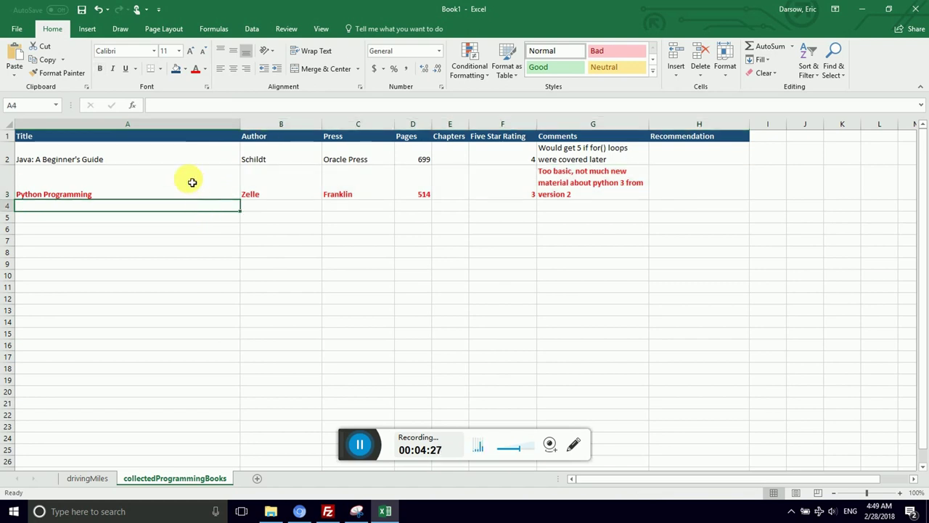
drag(126, 161, 593, 153)
click(564, 161)
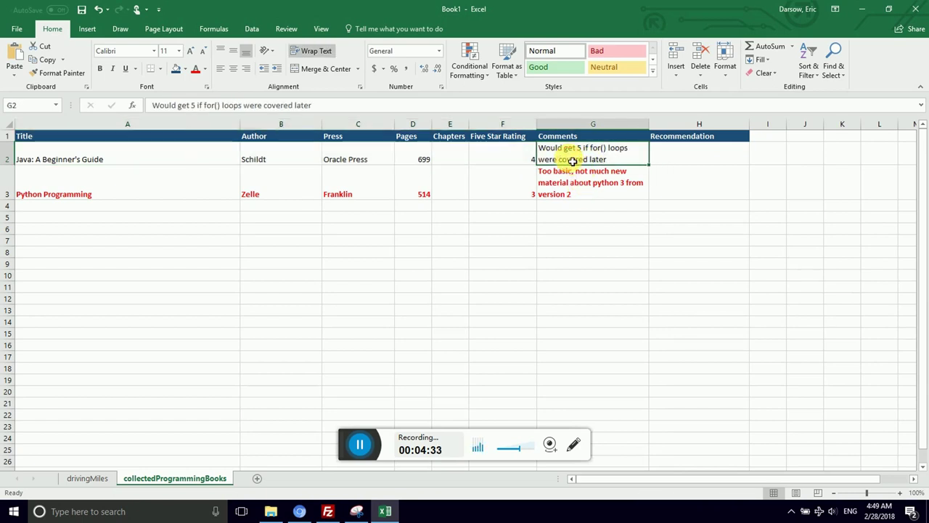
click(564, 182)
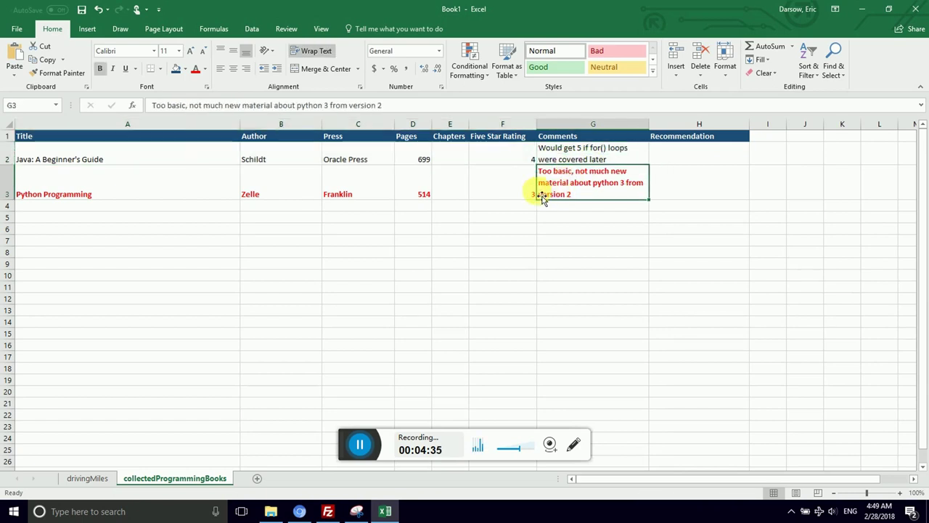
click(555, 160)
click(564, 184)
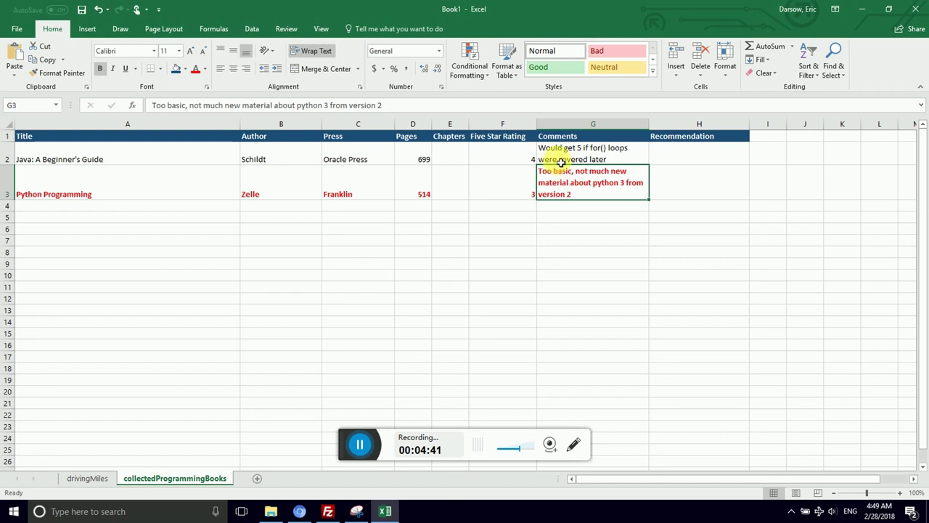
click(559, 161)
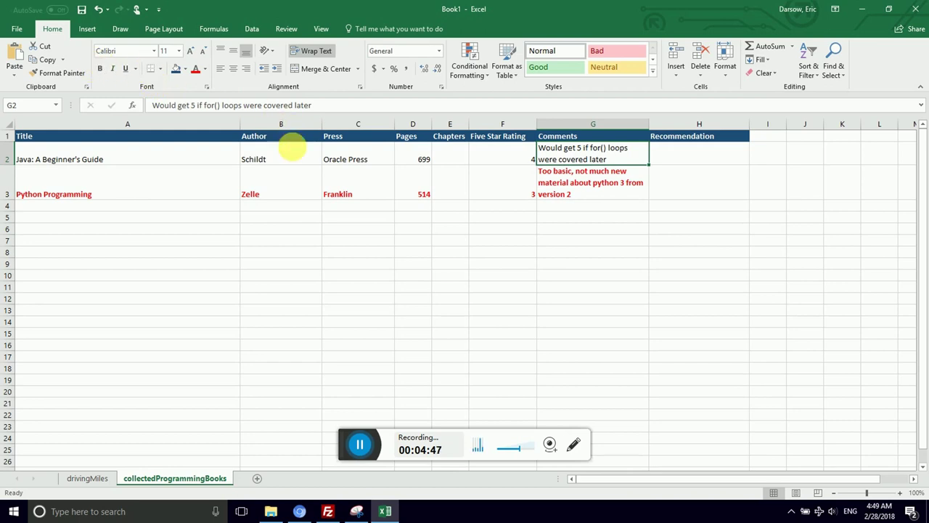
click(97, 177)
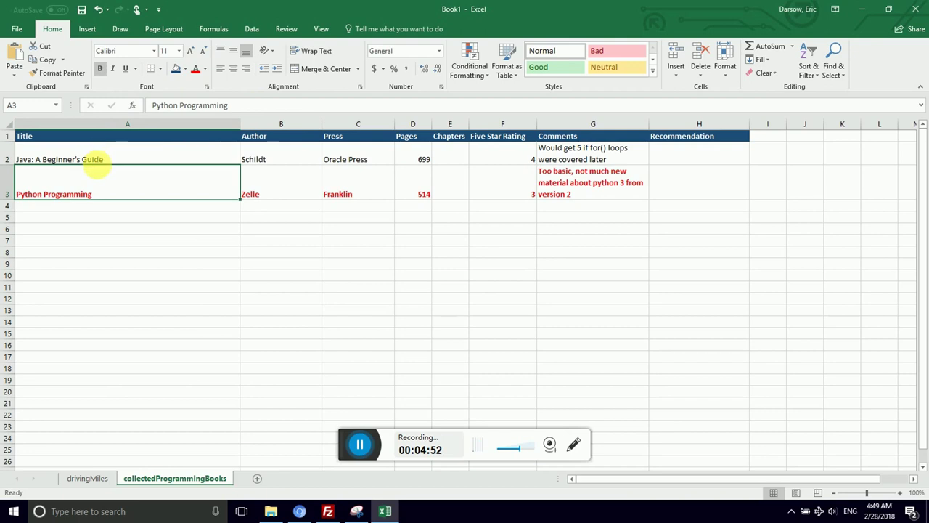
click(97, 159)
click(83, 183)
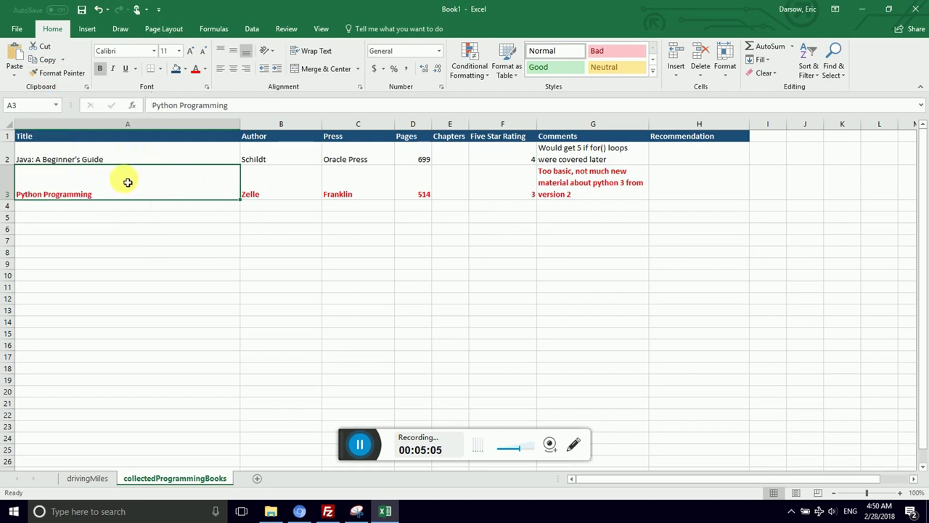
click(63, 73)
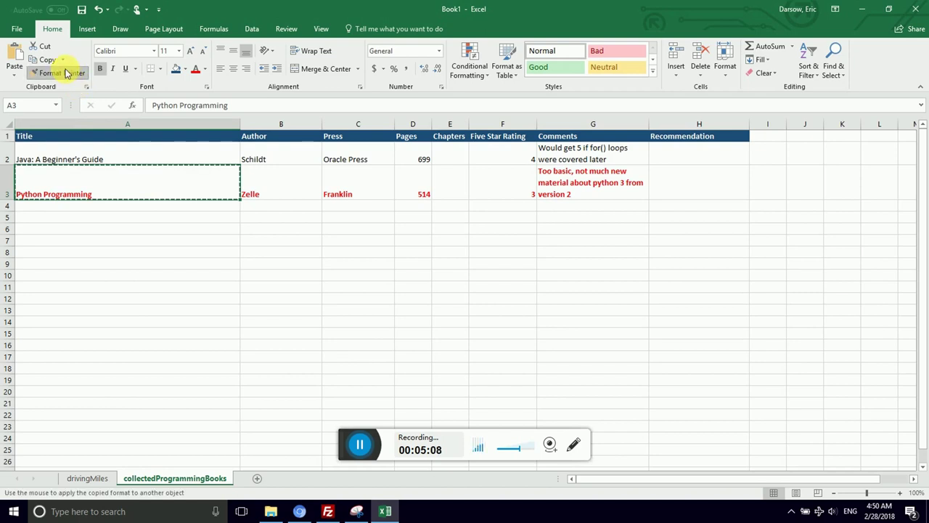
click(79, 159)
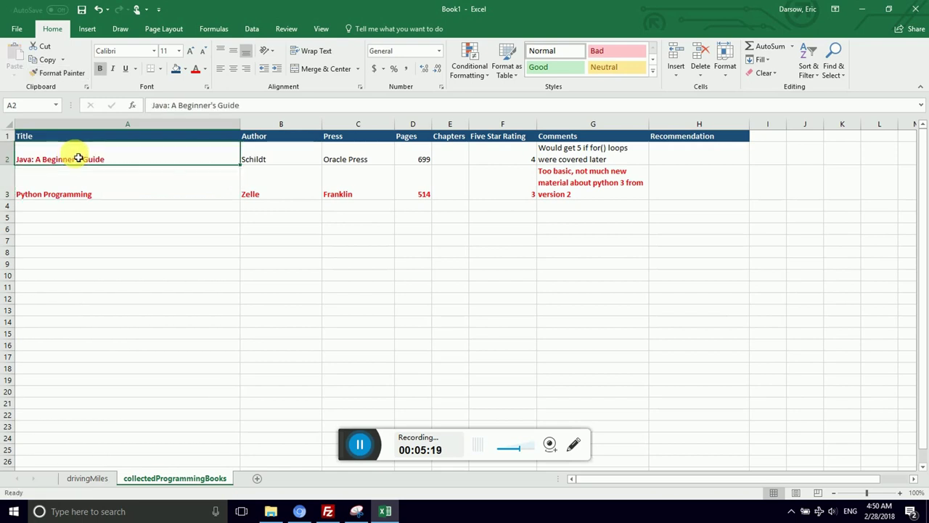
click(95, 188)
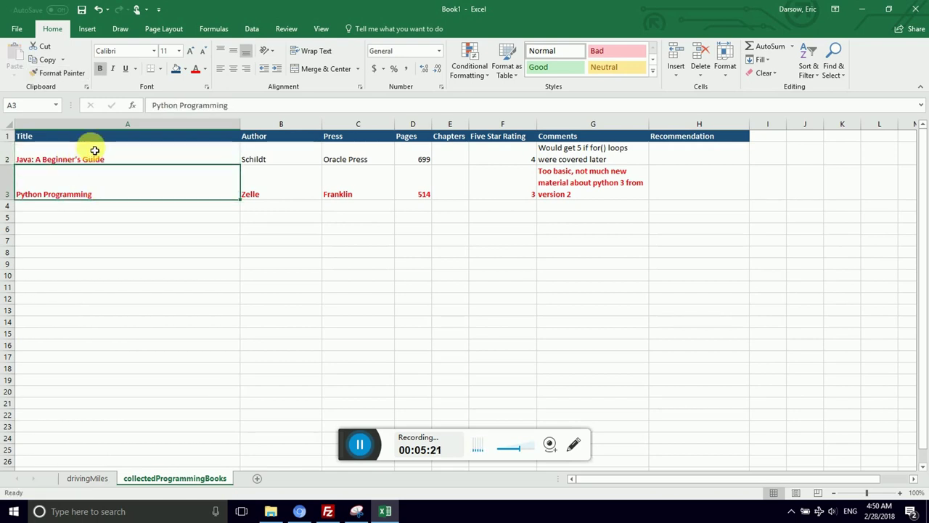
click(94, 156)
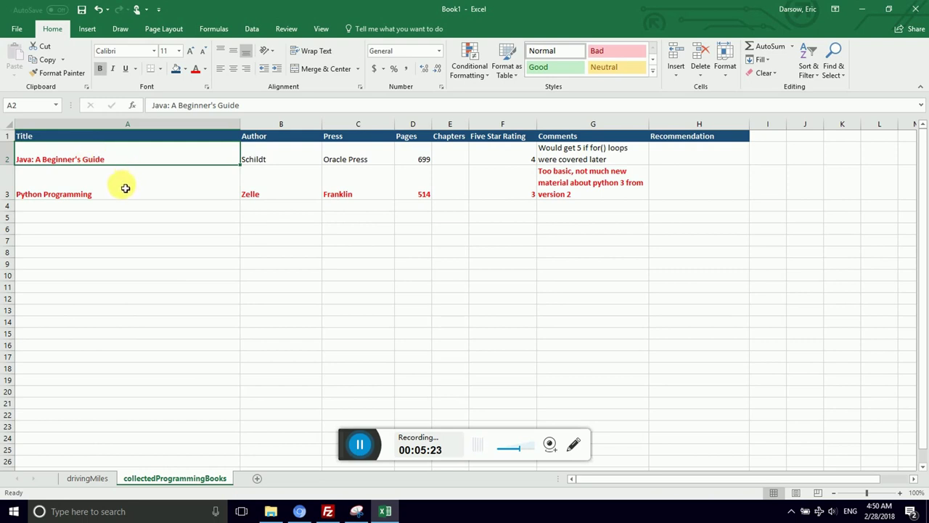
click(185, 188)
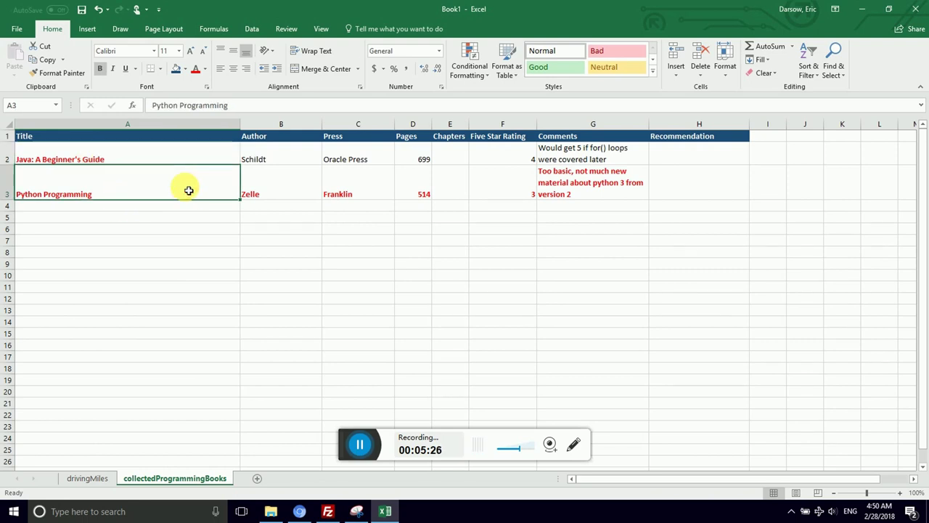
click(283, 185)
click(62, 73)
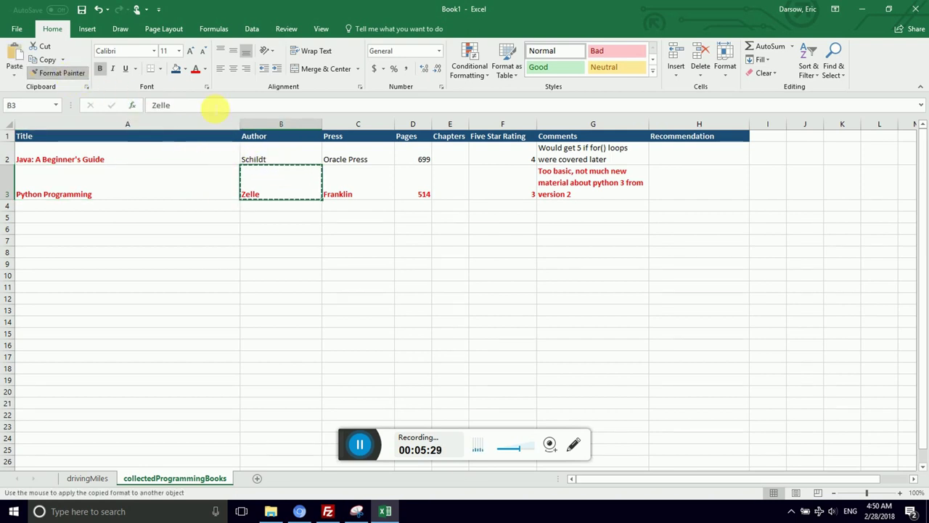
drag(263, 153, 617, 149)
click(585, 167)
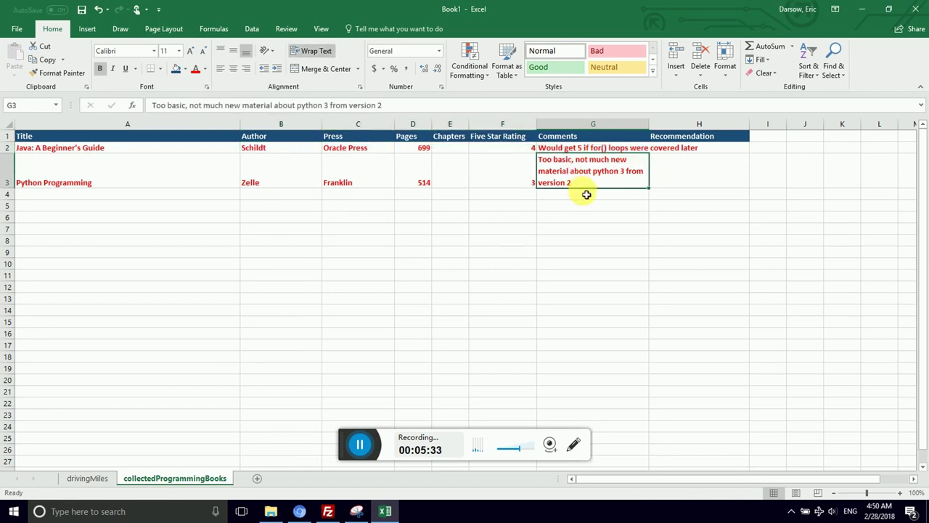
click(594, 151)
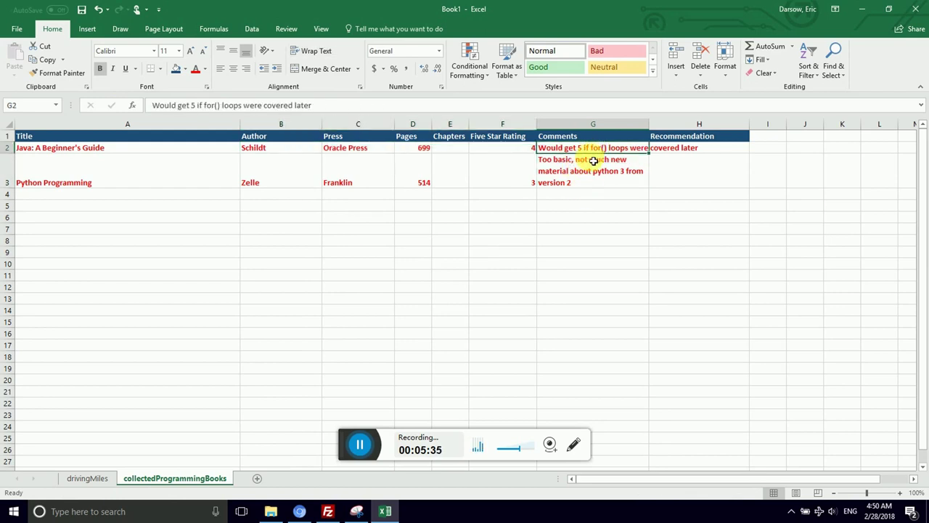
click(151, 182)
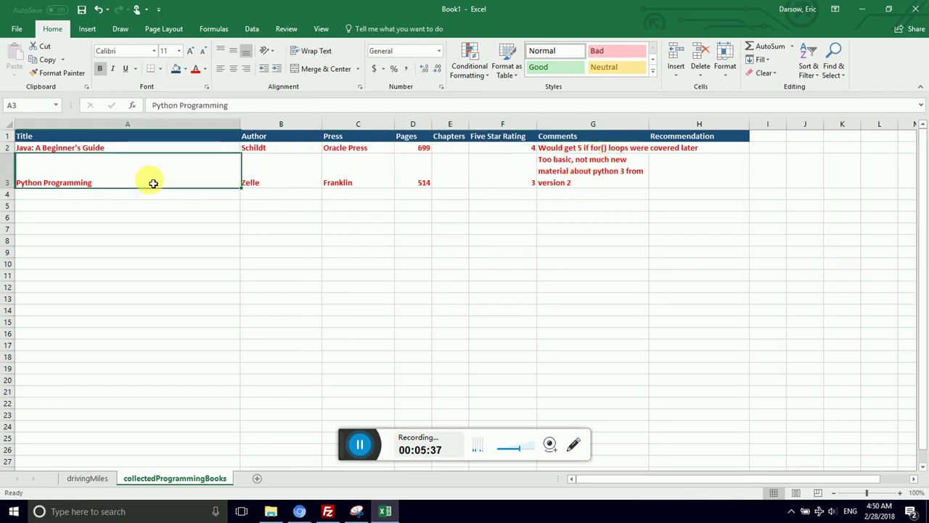
click(561, 150)
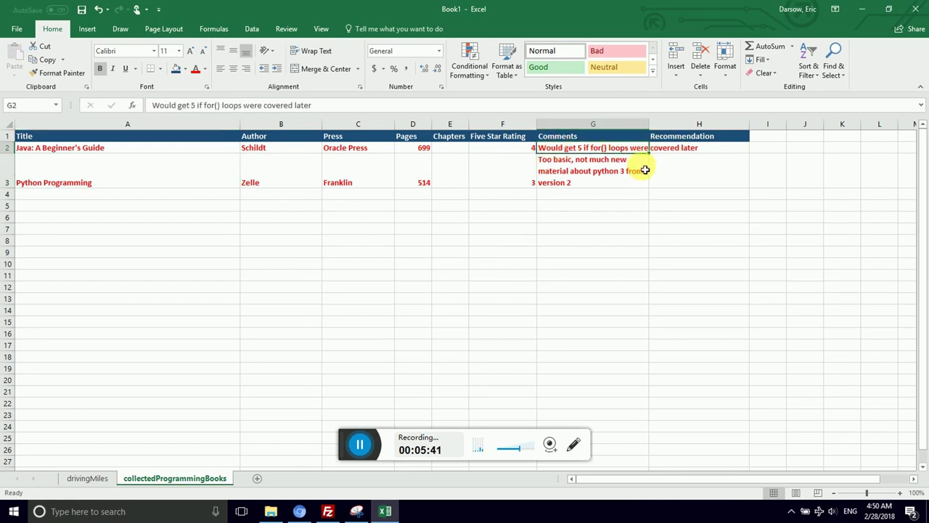
click(174, 184)
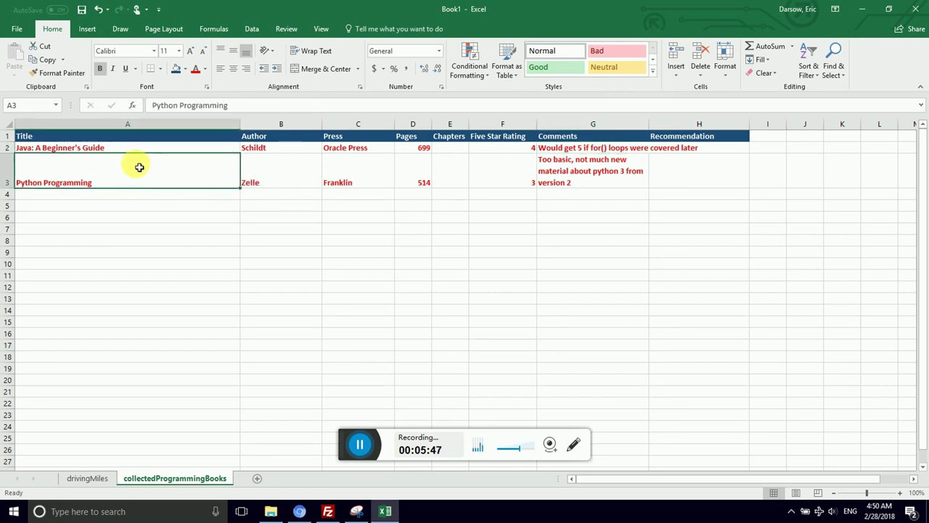
click(571, 158)
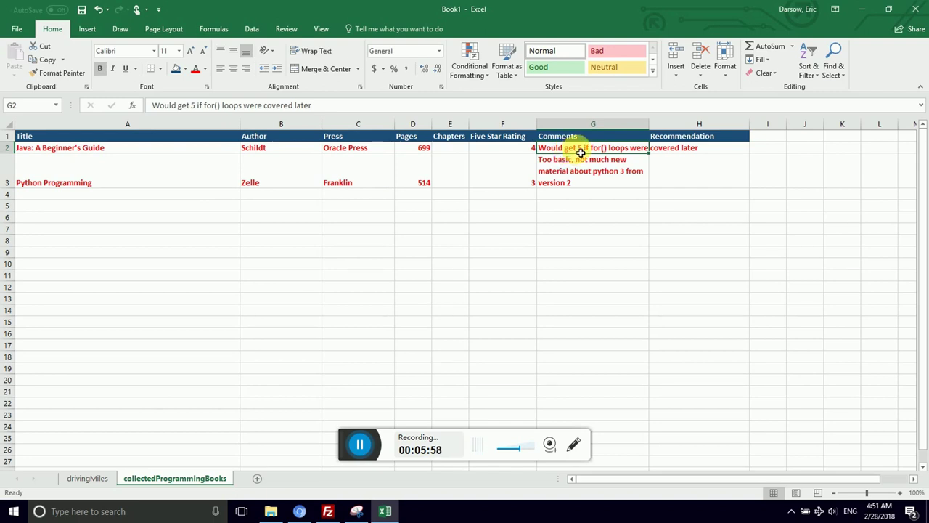
- Use Format Painter to copy G3's wrap formatting onto the Java comment in G2
click(579, 171)
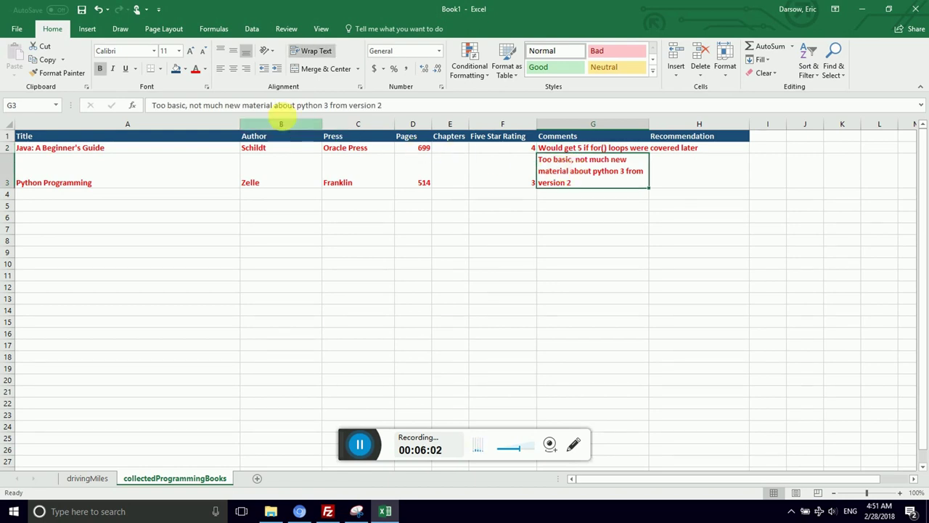
click(62, 76)
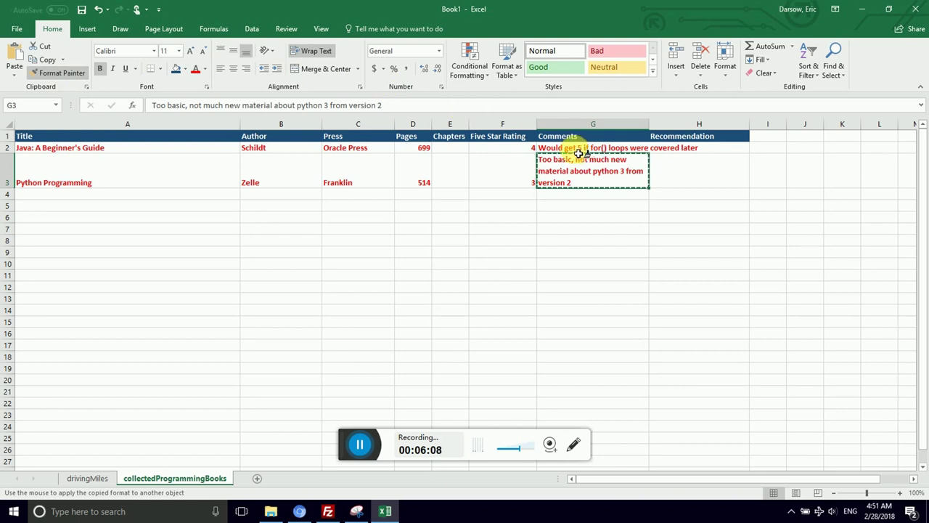
click(586, 152)
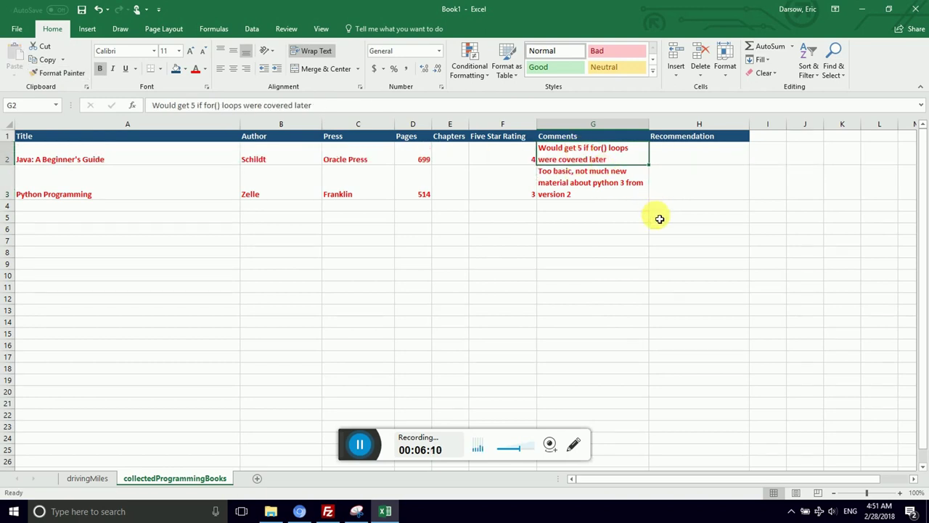
click(587, 182)
click(562, 153)
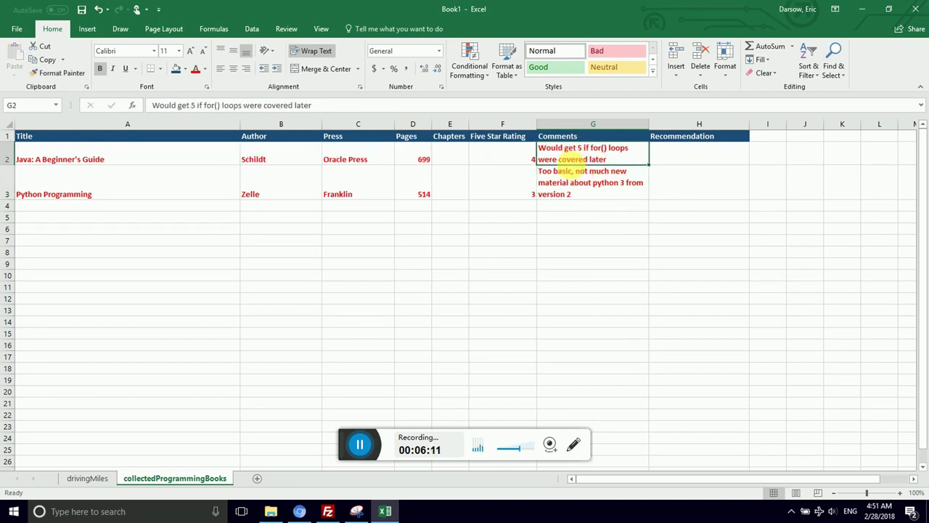
click(572, 188)
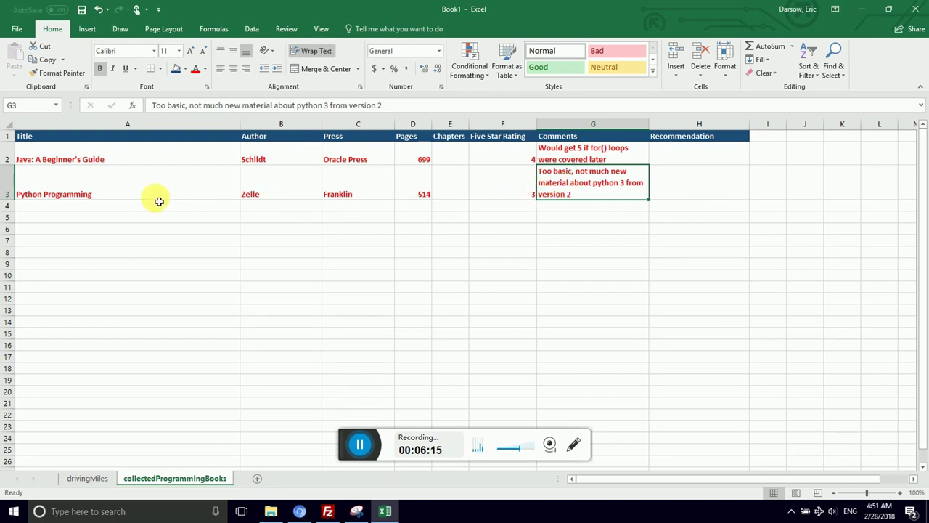
click(159, 198)
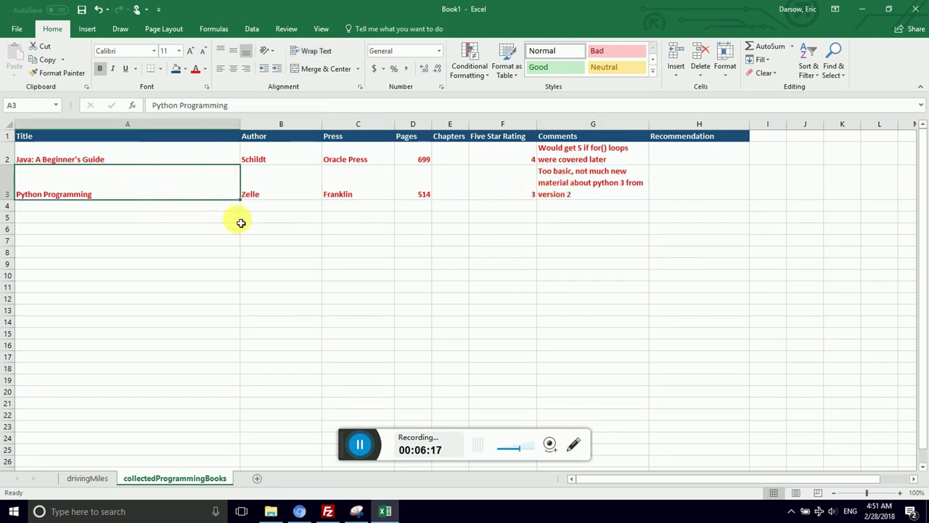
- Select the Java: A Beginner's Guide title cell A2
click(247, 226)
click(186, 196)
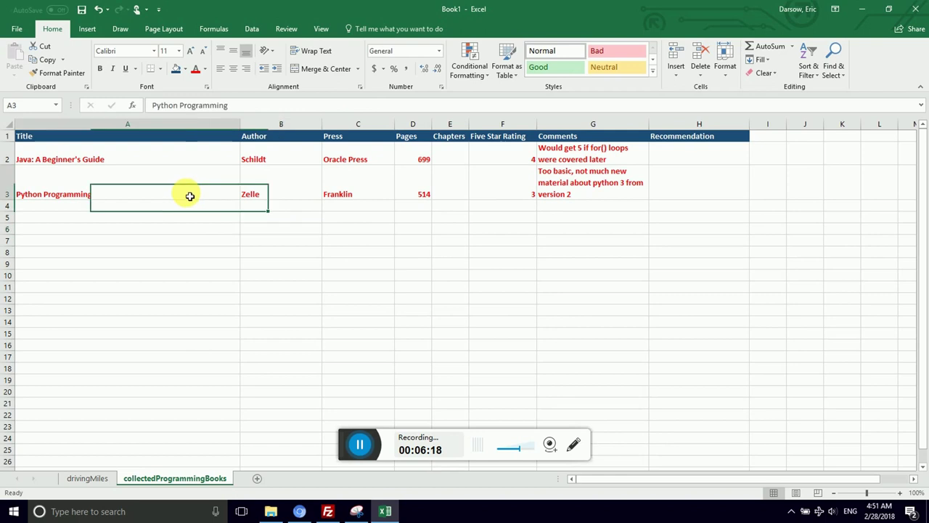
click(159, 156)
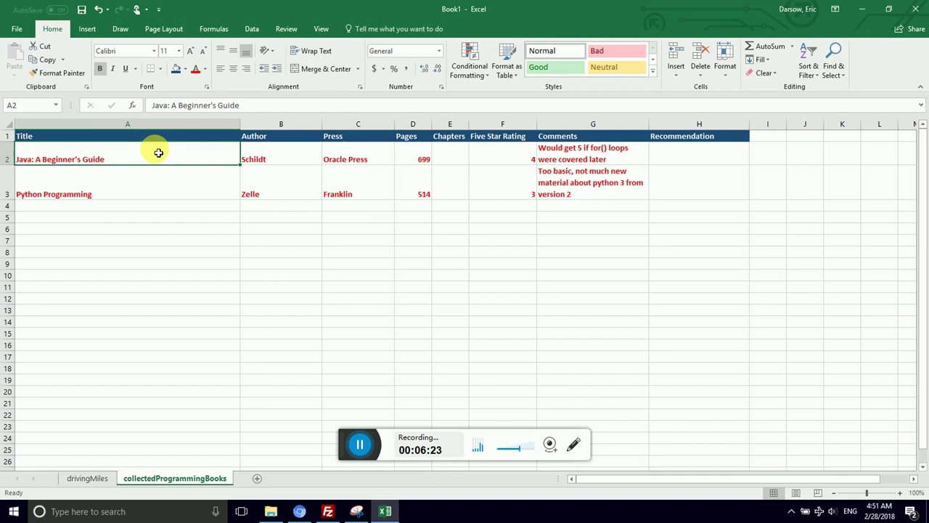
key(Down)
key(Up)
key(shift+Right)
key(shift+Right)
key(shift+Right)
key(shift+Right)
key(shift+Right)
key(shift+Right)
key(shift+Right)
key(Down)
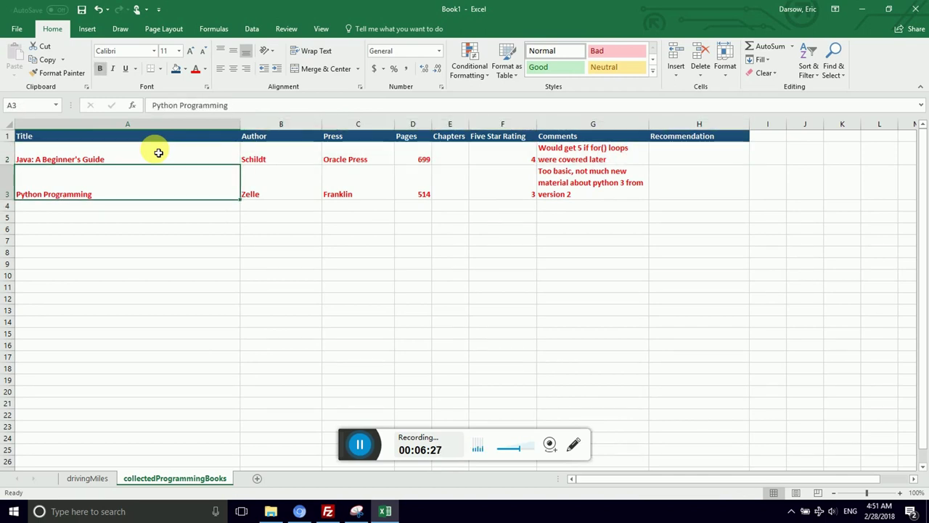
key(Down)
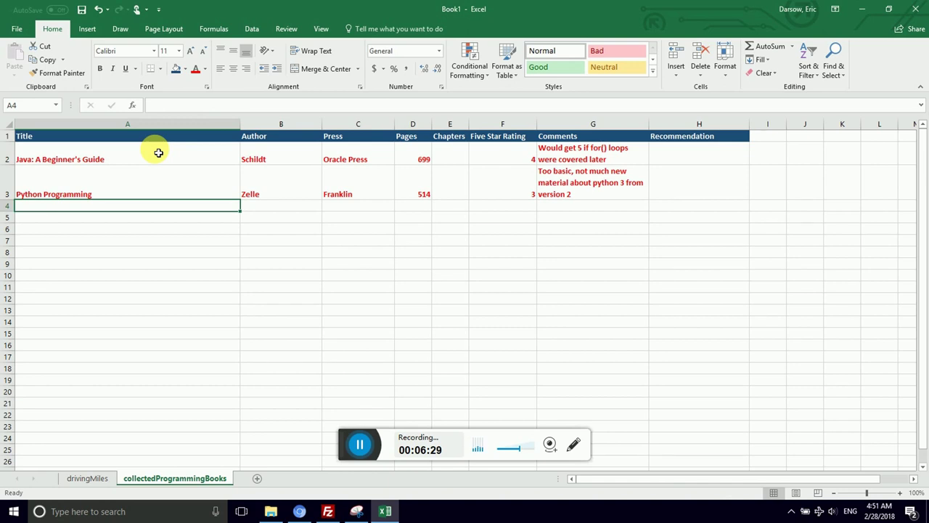
key(Up)
key(Up)
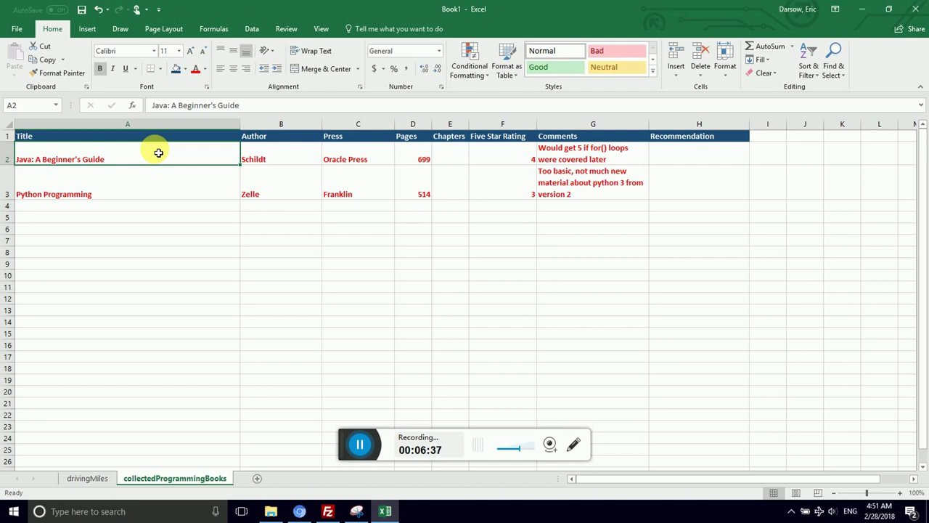
- Extend the selection to A2:H2 and copy the Java row
key(shift+Right)
key(shift+Left)
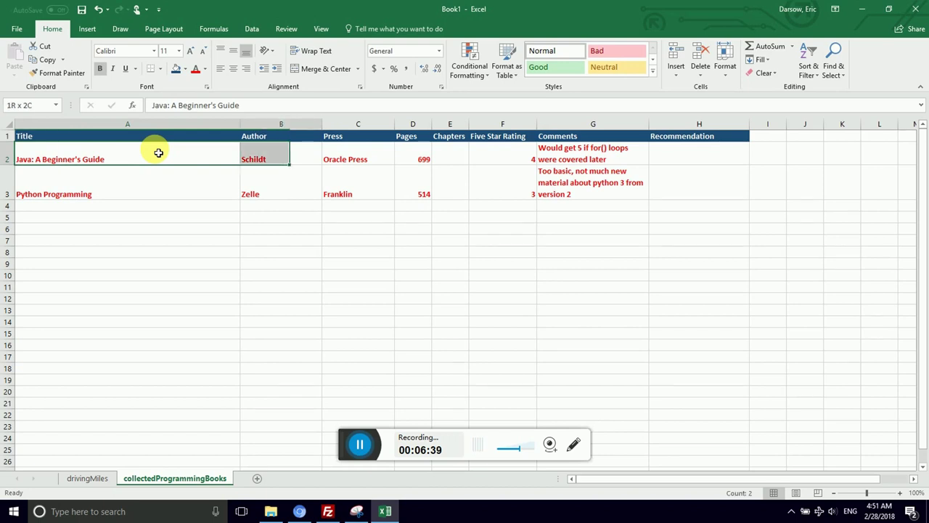
key(shift+Right)
key(shift+Right)
key(shift+Right)
key(shift+Right)
key(shift+Left)
key(shift+Left)
key(shift+Left)
key(shift+Left)
key(shift+Left)
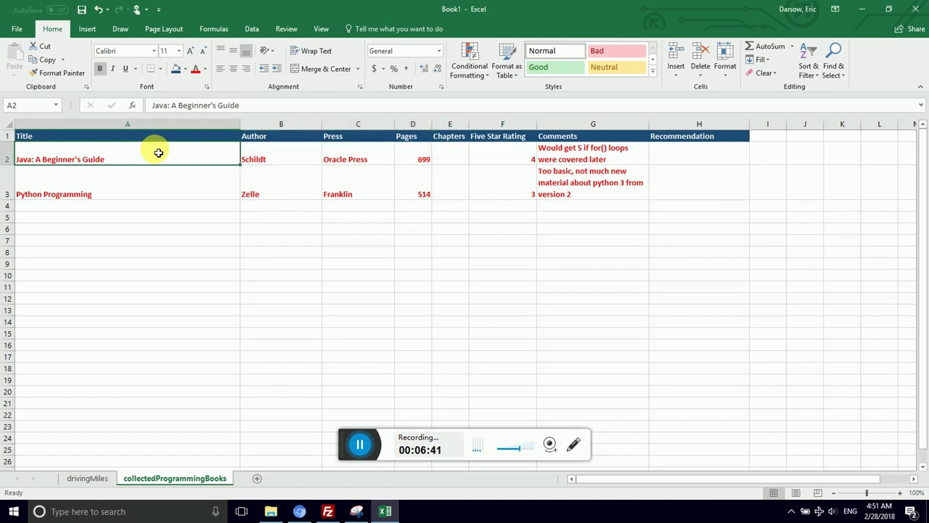
key(Right)
key(Right)
key(Left)
key(Left)
key(shift+Right)
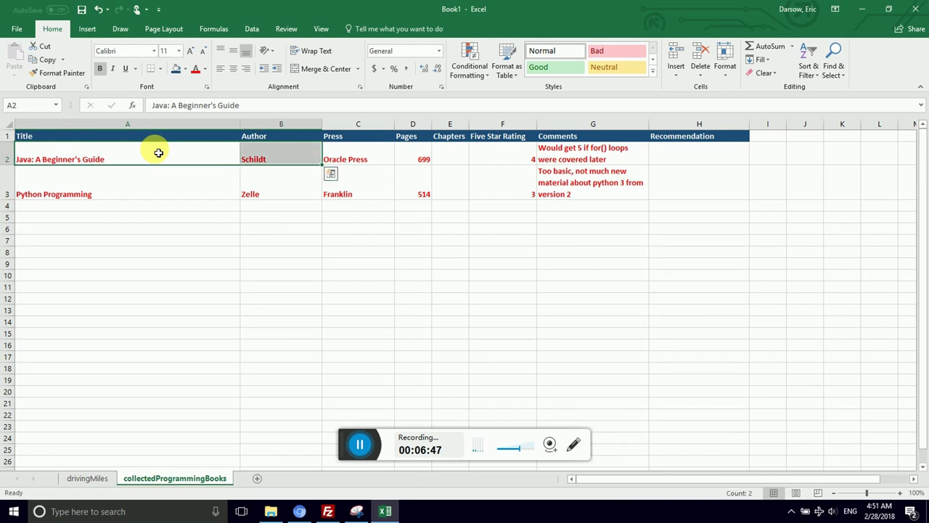
key(shift+Left)
key(shift+Right)
key(shift+Right)
key(shift+Right)
key(shift+Right)
key(shift+Right)
key(shift+Right)
key(shift+Right)
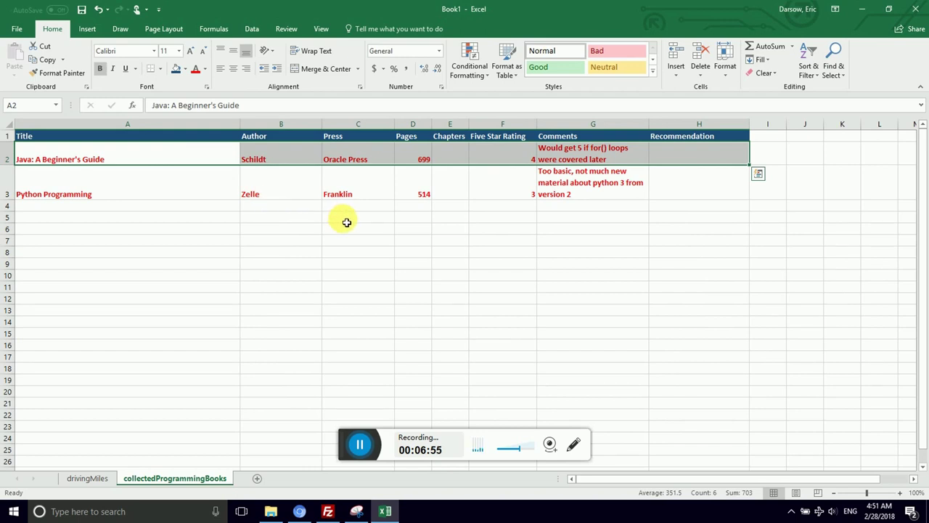
key(ctrl+c)
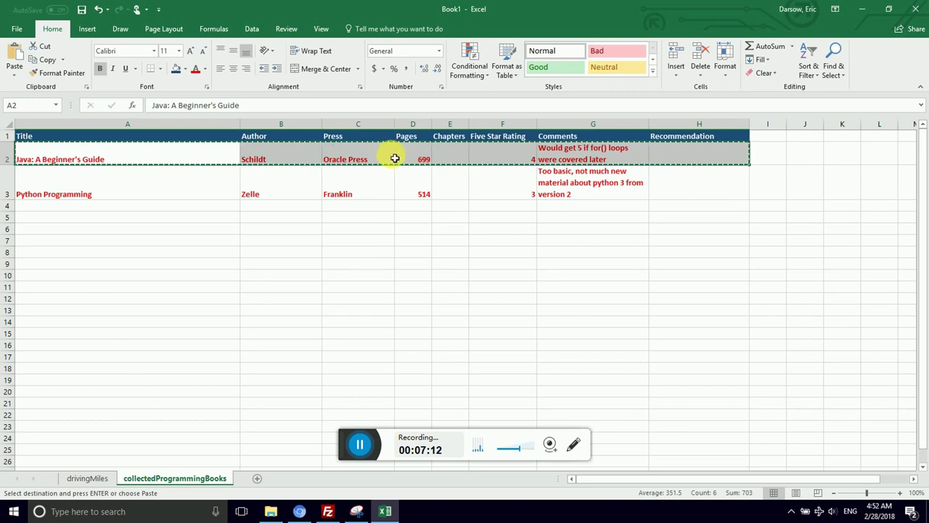
- Paste the copied Java: A Beginner's Guide row into cell A4, below Python Programming
key(Down)
key(Down)
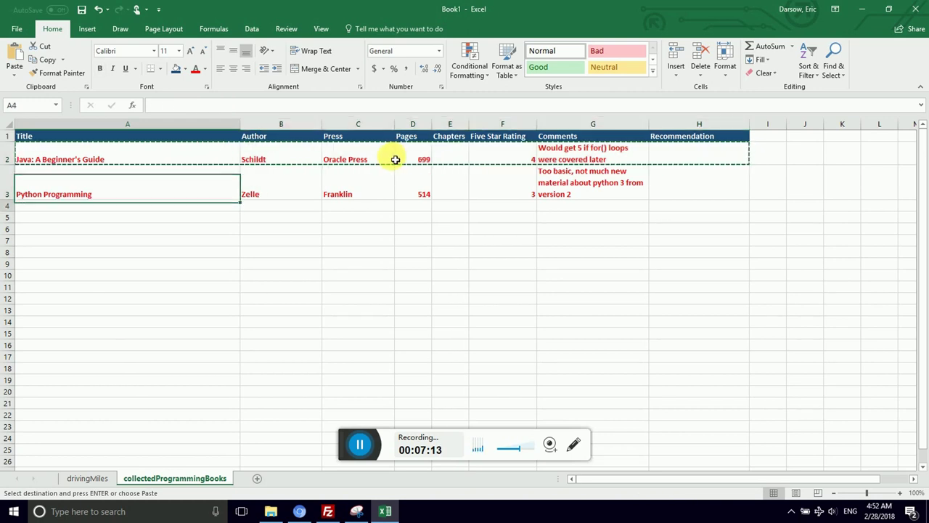
key(Up)
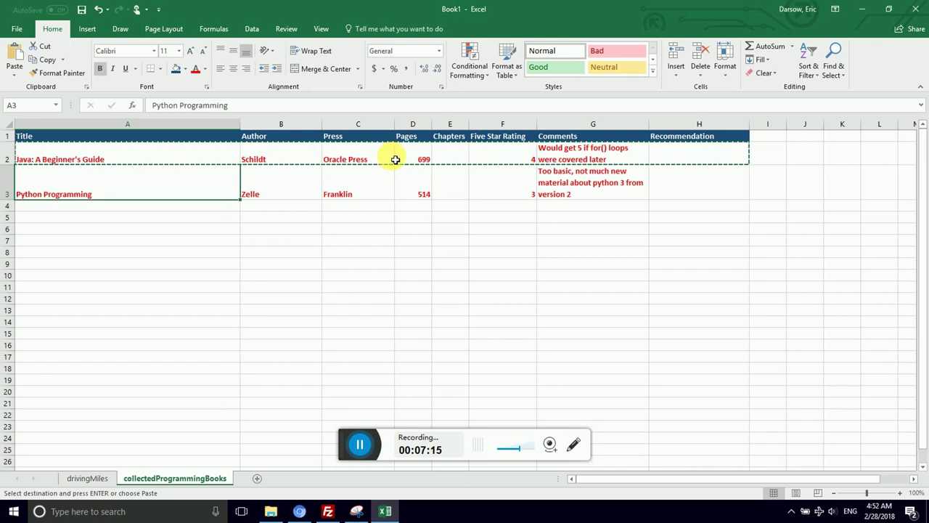
key(Down)
key(Right)
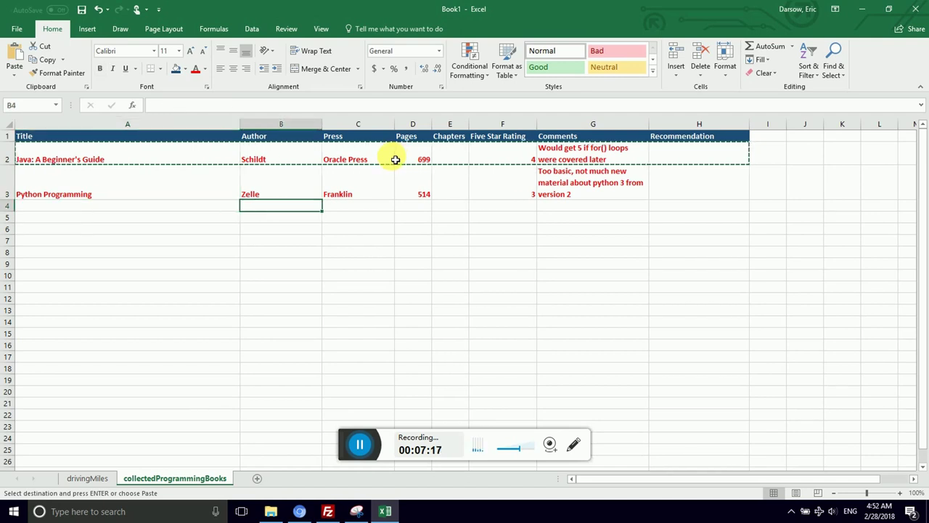
key(Left)
key(Down)
key(Up)
key(Up)
key(Up)
key(Up)
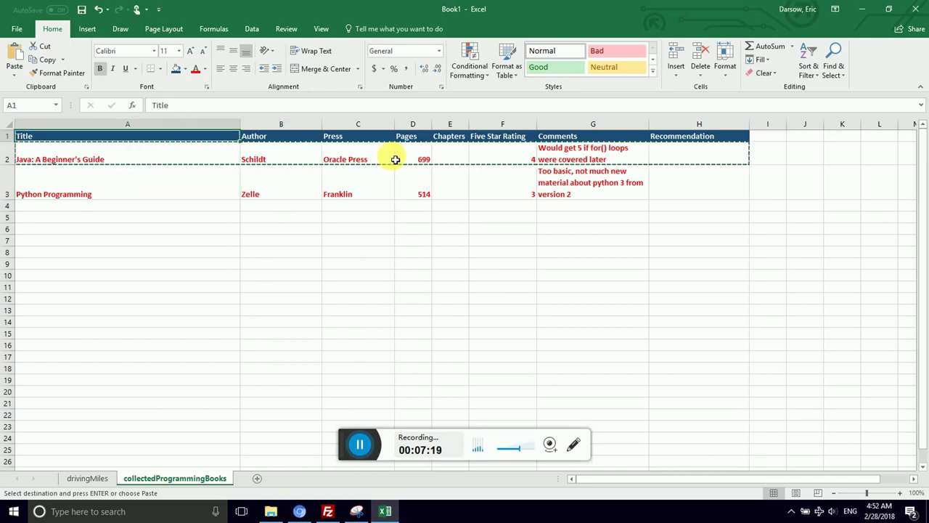
key(Down)
key(Right)
key(Right)
key(Right)
key(Right)
key(Right)
key(Right)
key(Right)
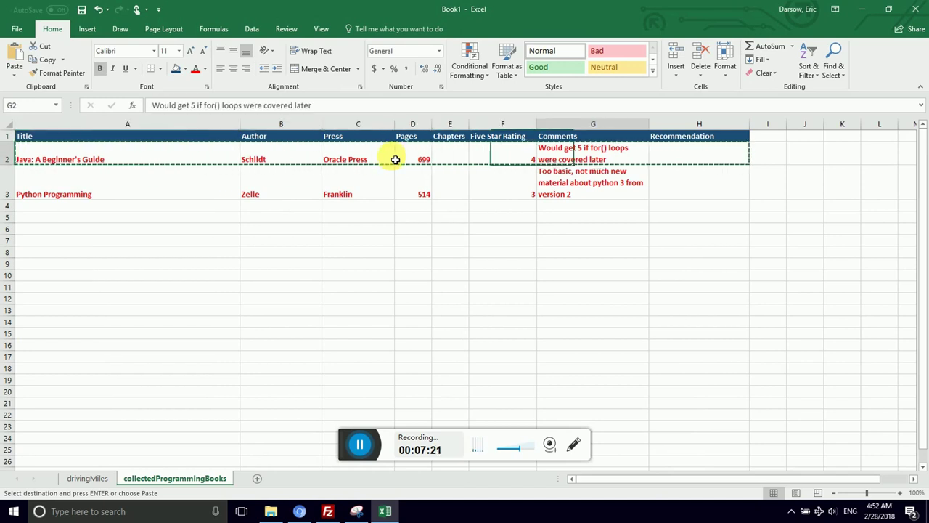
key(Left)
key(Left)
key(Left)
key(Left)
key(Left)
key(Left)
key(Left)
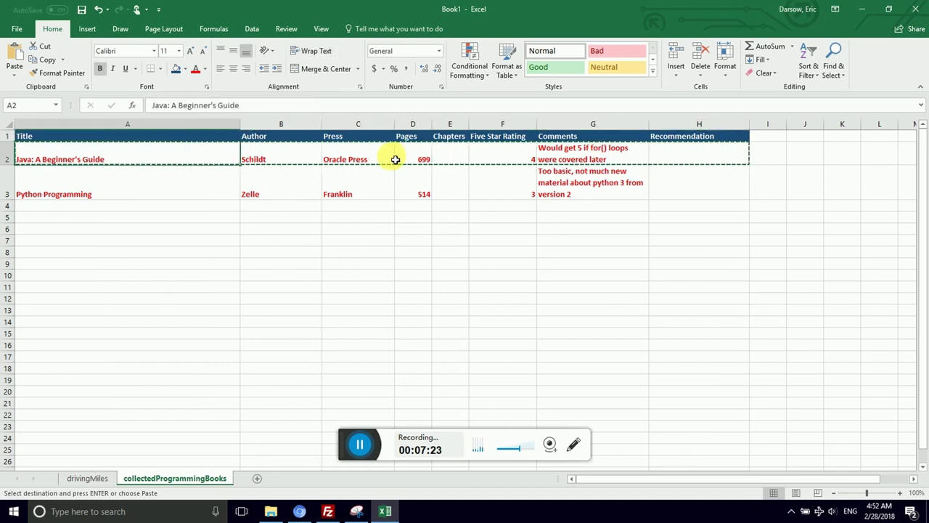
key(Down)
key(Up)
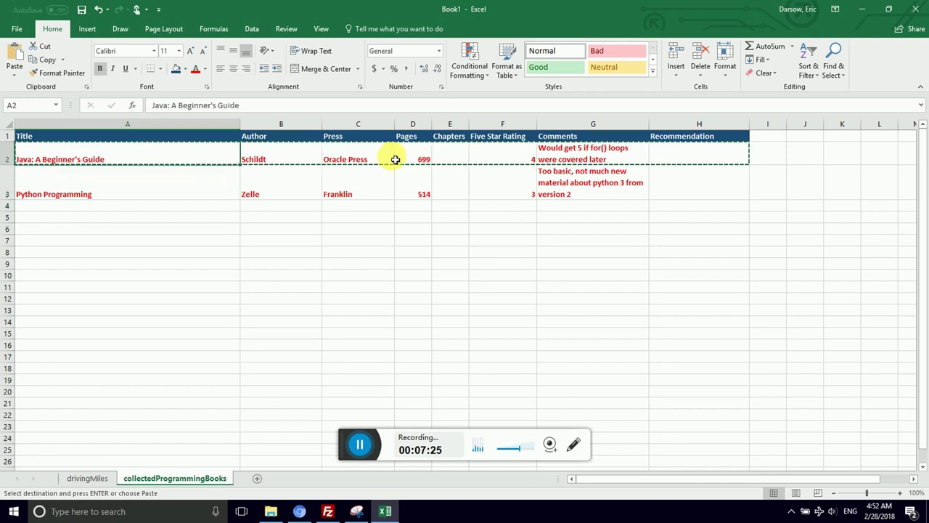
key(Down)
key(Down)
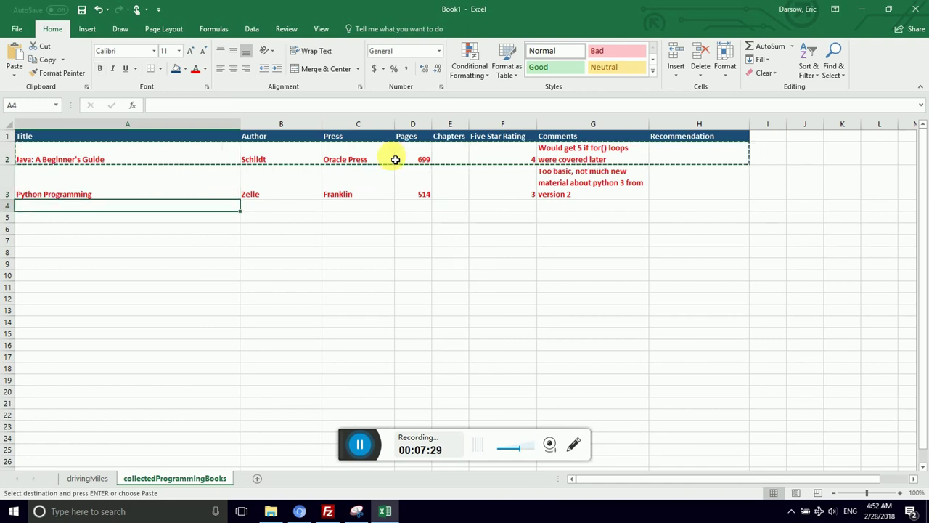
key(Up)
key(Up)
key(Right)
key(Right)
key(Right)
key(Right)
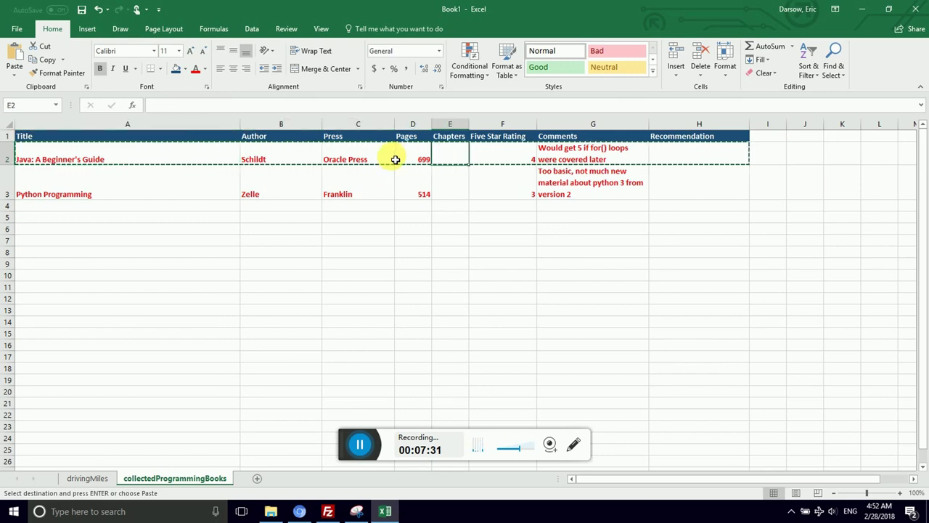
key(Right)
key(Right)
key(Right)
key(Left)
key(Left)
key(Left)
key(Left)
key(Left)
key(Left)
key(Left)
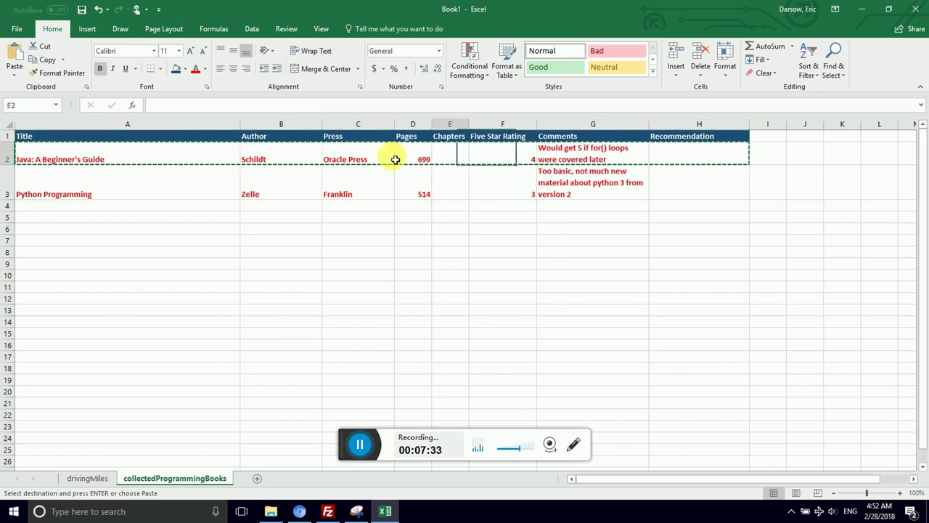
key(Down)
key(Down)
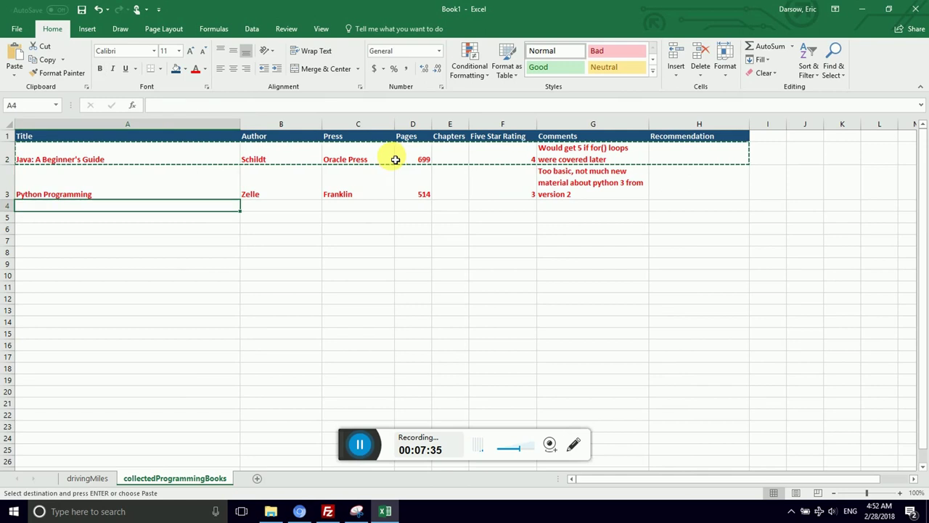
key(Down)
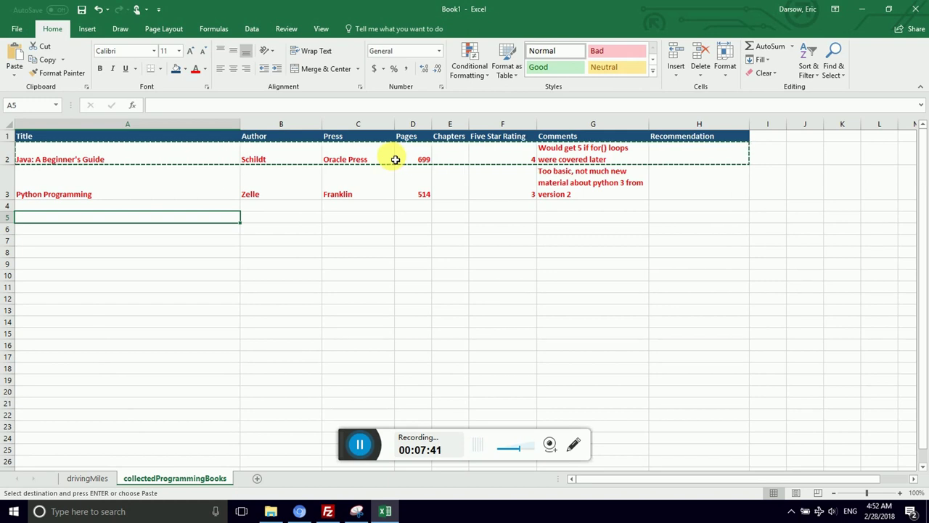
key(Down)
key(Right)
key(Up)
key(Left)
key(Up)
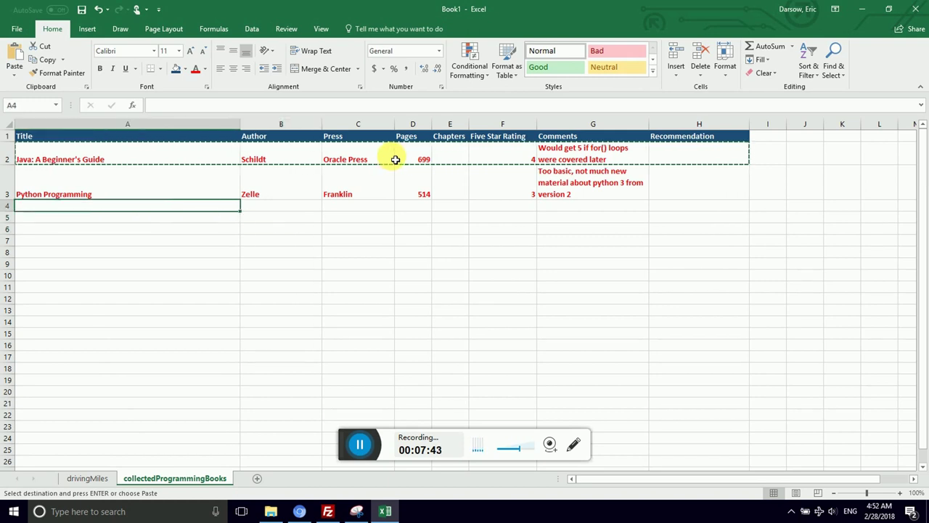
key(ctrl+v)
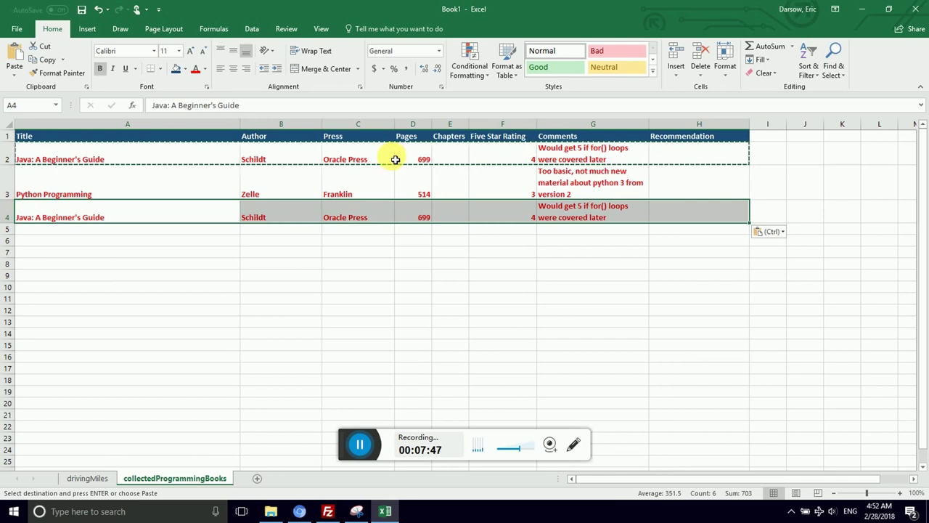
- Check the pasted Press and Author values in row 4, ending on cell B5
key(Up)
key(Up)
key(Up)
key(Down)
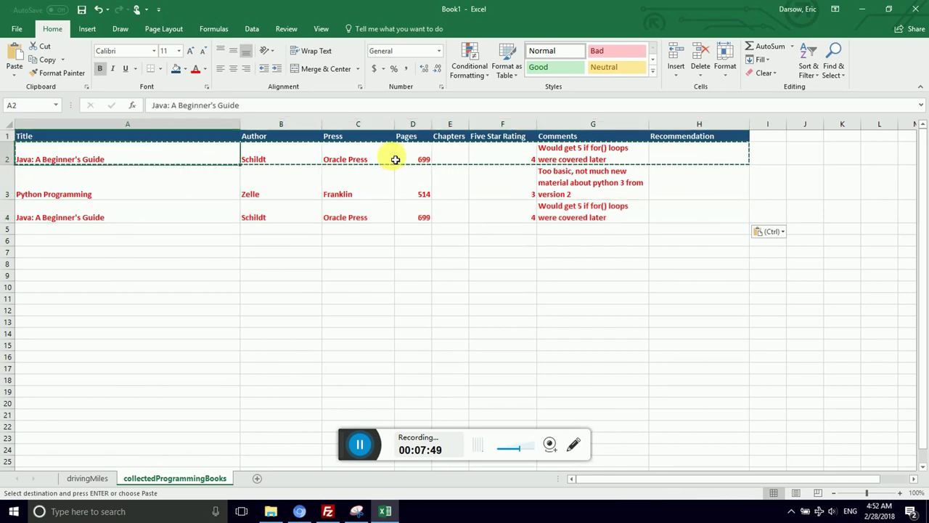
key(Right)
key(Right)
key(Down)
key(Down)
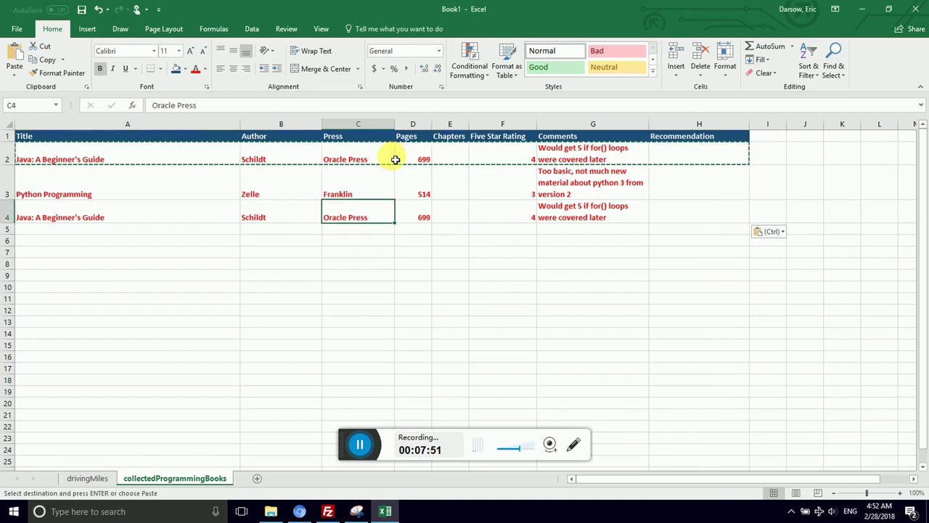
key(Left)
key(Left)
key(Right)
key(Down)
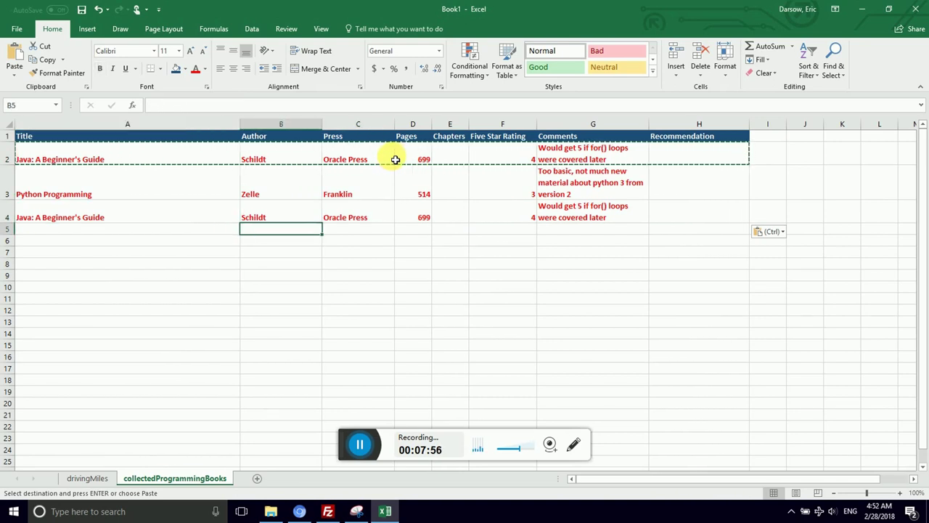
- Paste another Java row copy at B5, offset one column right, then click away
key(ctrl+v)
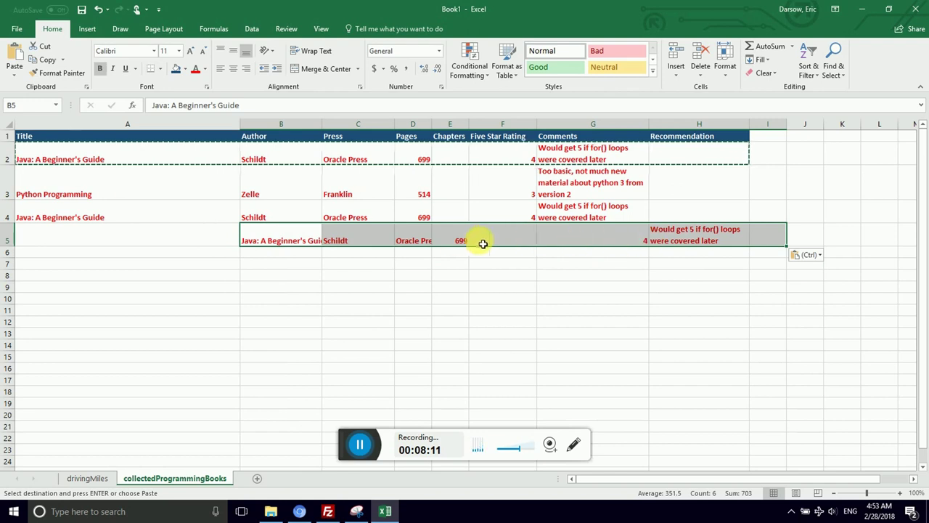
click(301, 267)
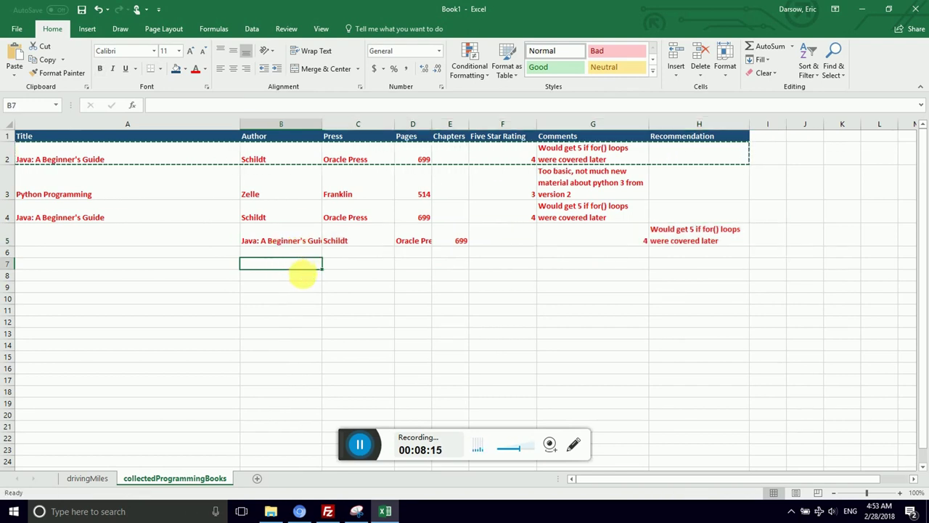
- Undo the misaligned row 5 paste and review the Title column and second Java row
key(ctrl+z)
click(209, 229)
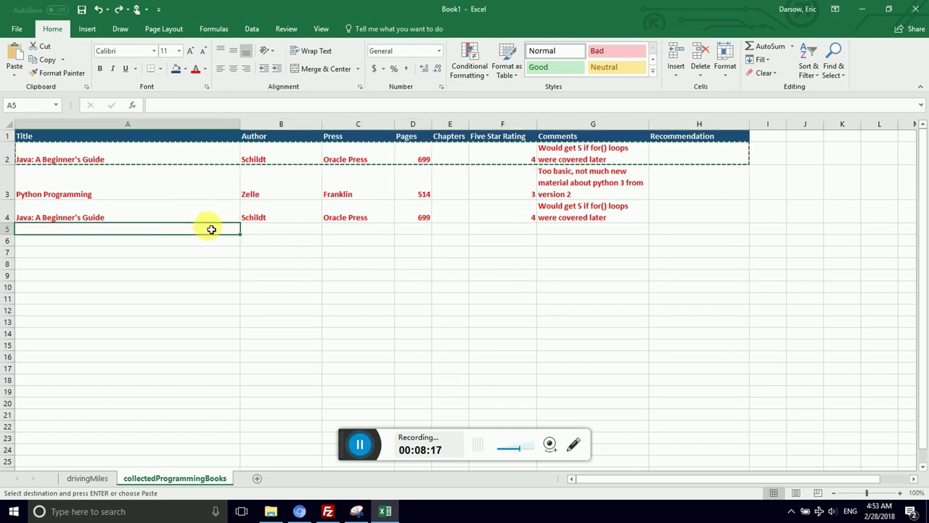
key(Up)
key(Up)
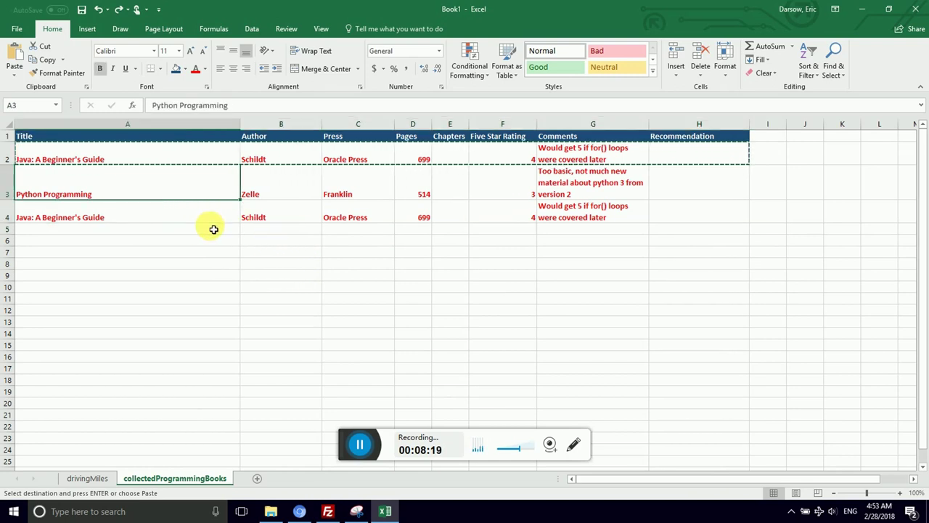
key(Down)
key(Up)
key(Down)
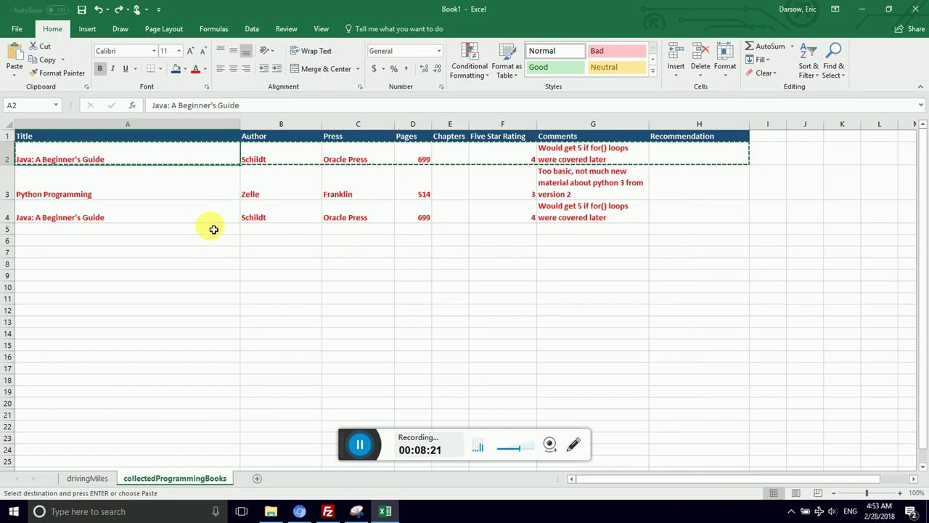
key(Up)
key(Down)
key(Right)
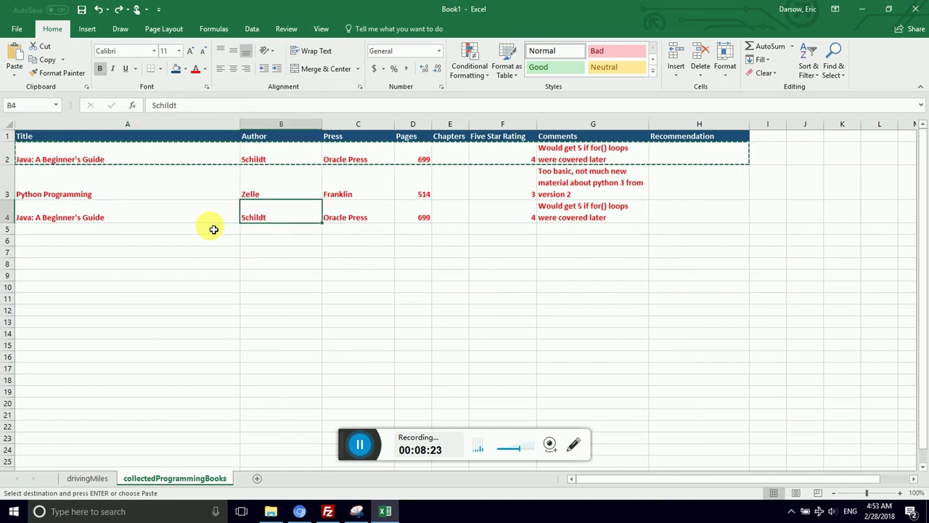
key(Right)
key(Right)
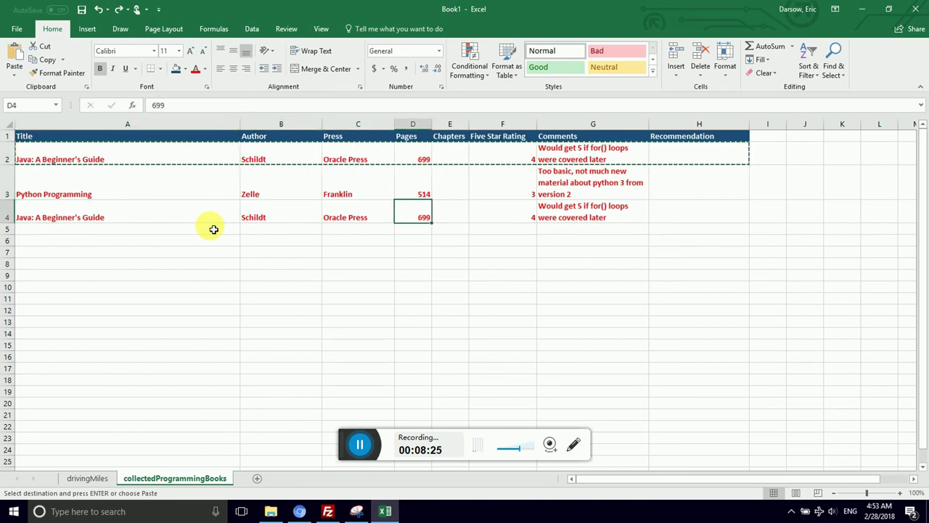
key(Left)
key(Right)
key(Right)
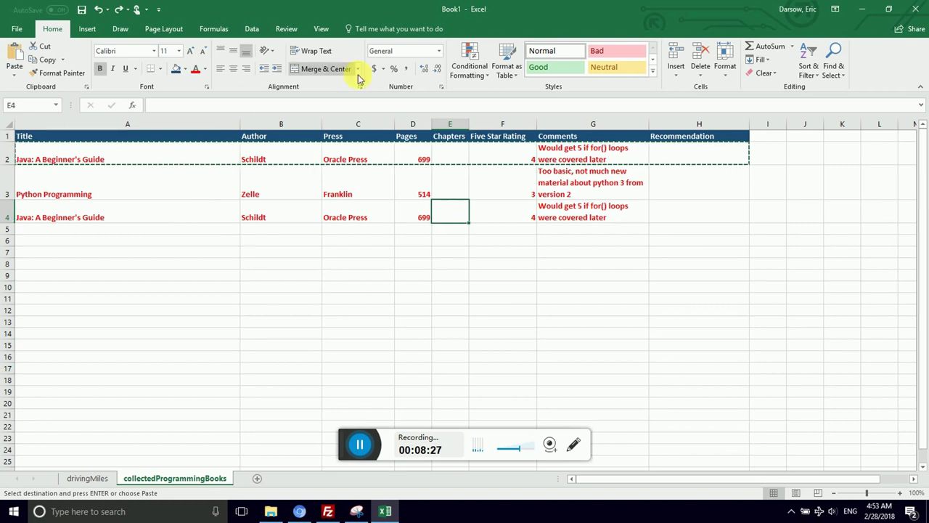
- Insert a new column before Chapters with the header 'Edition'
click(451, 129)
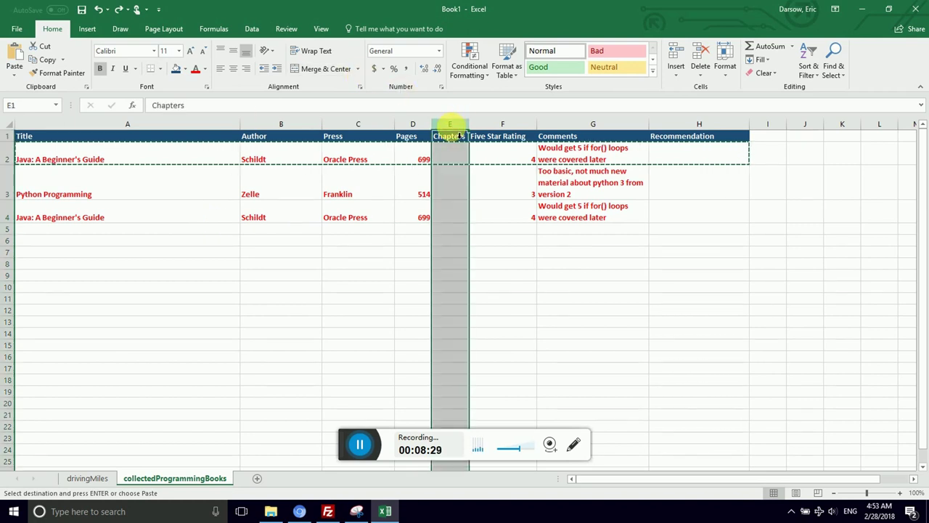
right_click(460, 136)
click(500, 234)
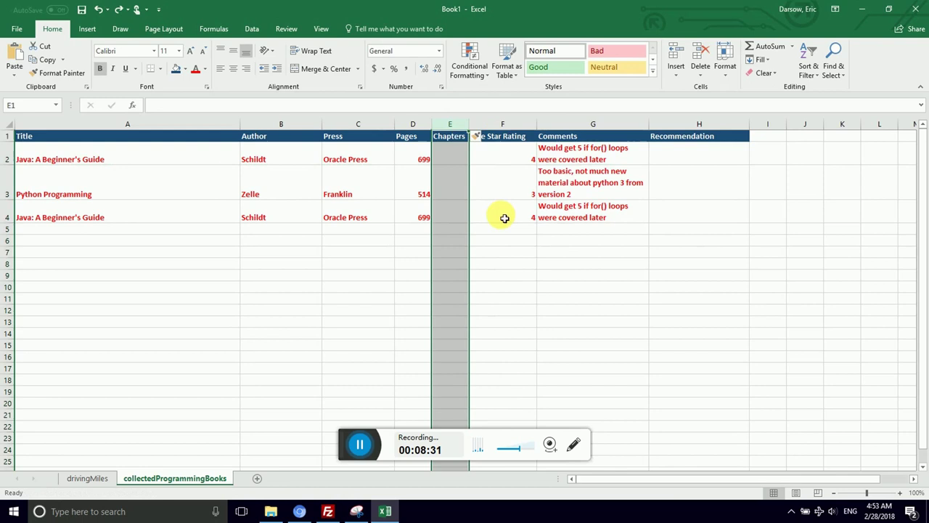
text(Edition)
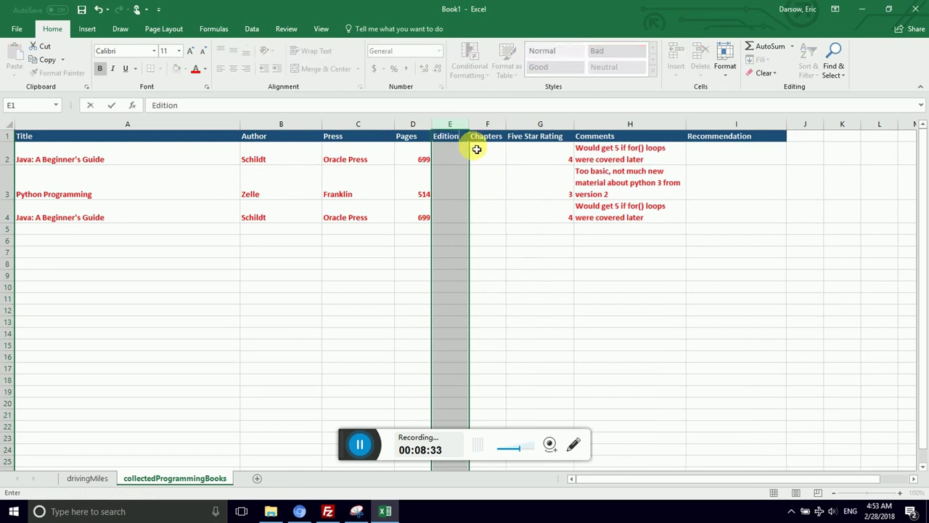
key(Return)
key(Return)
- Enter edition 6 for the first Java row, and edition 9 with 714 pages for the second
key(Up)
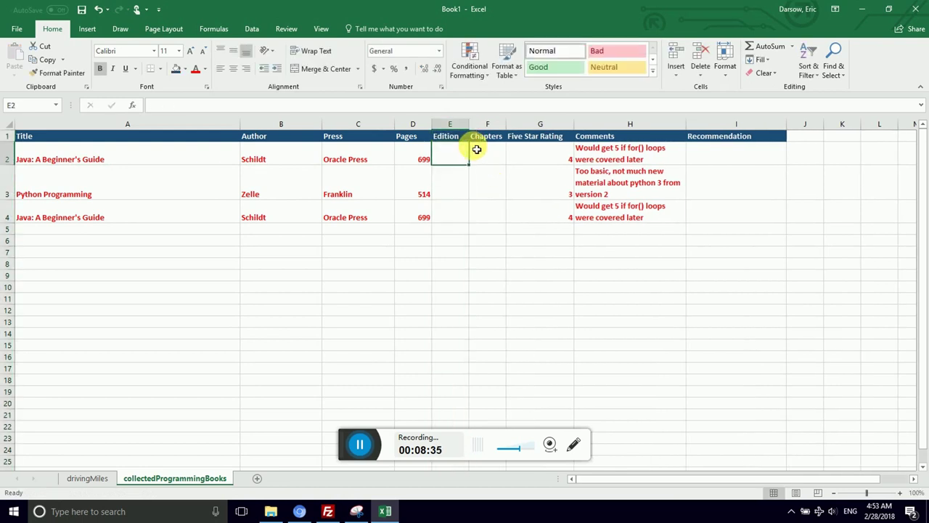
text(6)
key(Return)
key(Return)
text(9)
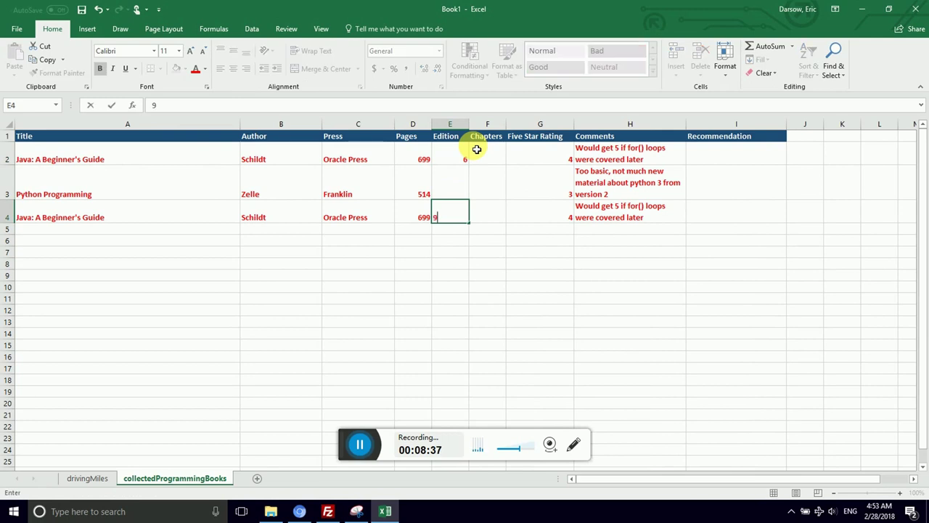
key(Return)
key(Left)
key(Up)
text(71)
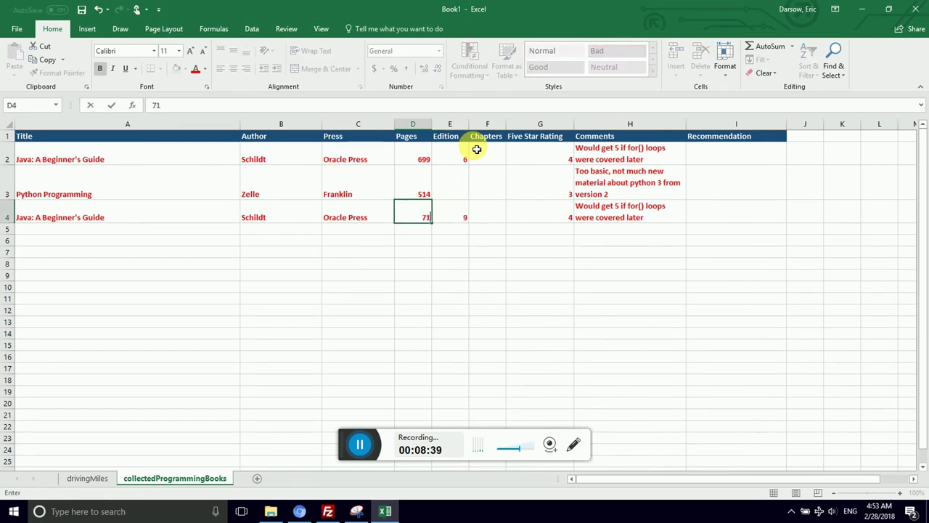
text(4)
key(Return)
key(Right)
key(Right)
key(Right)
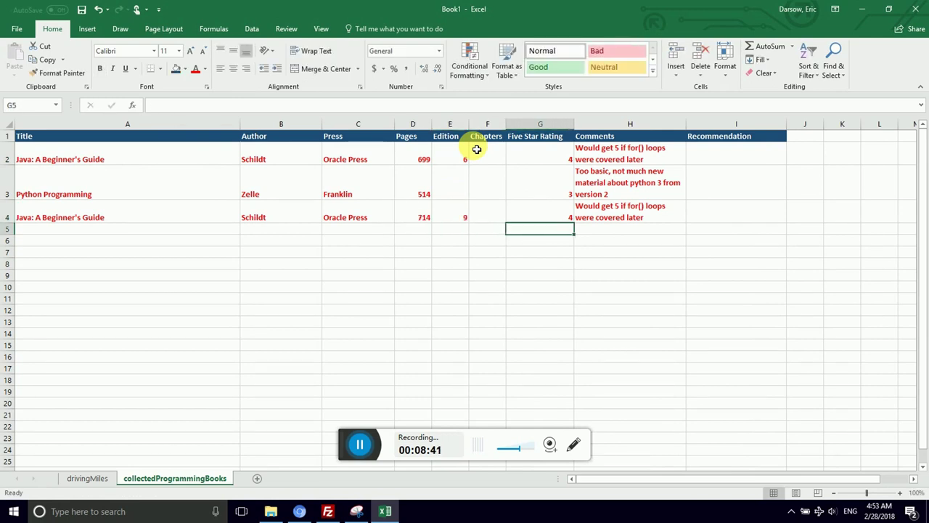
key(Right)
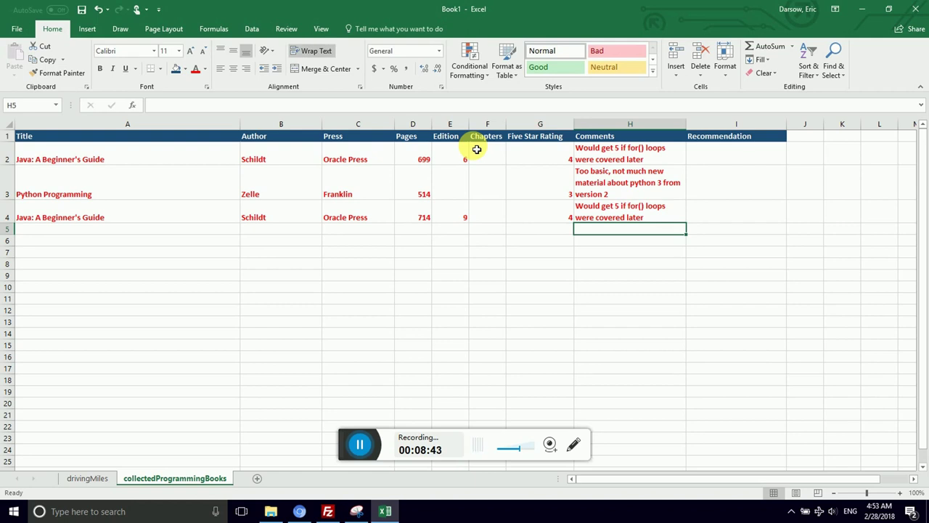
key(Up)
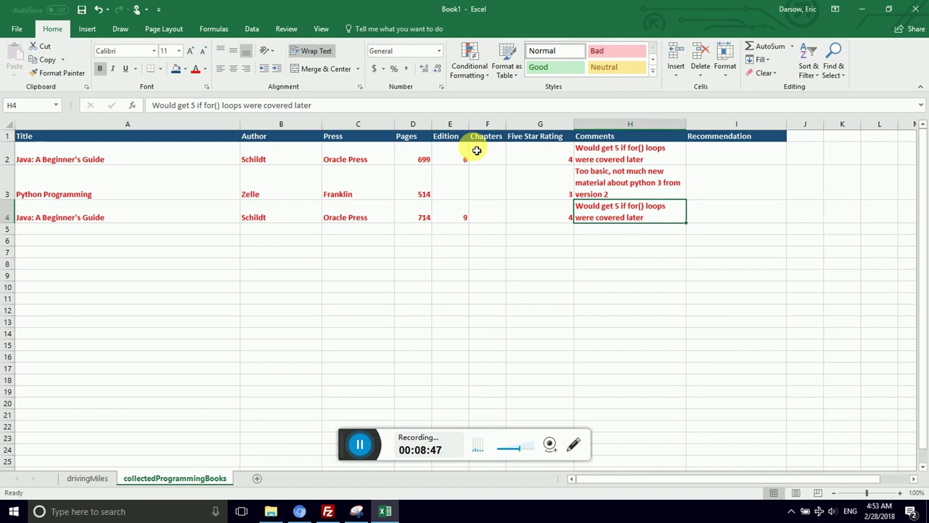
key(Delete)
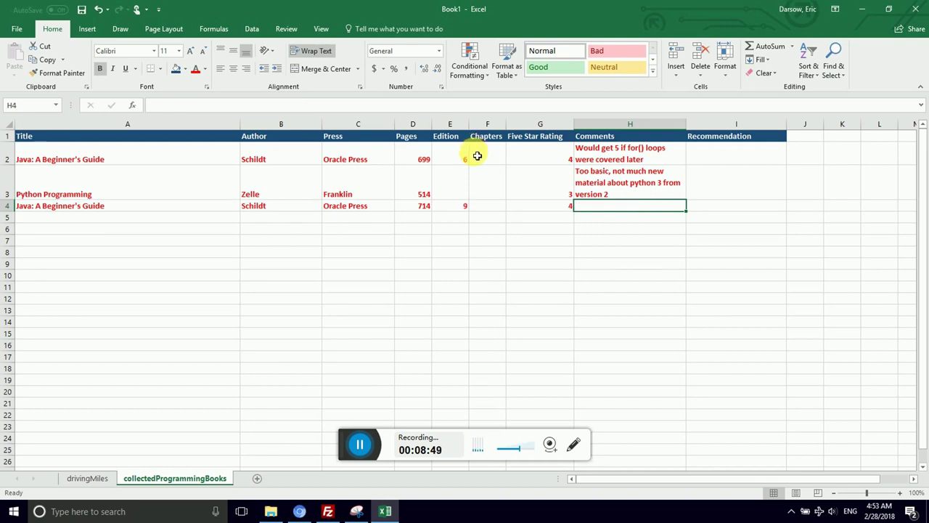
key(ctrl+c)
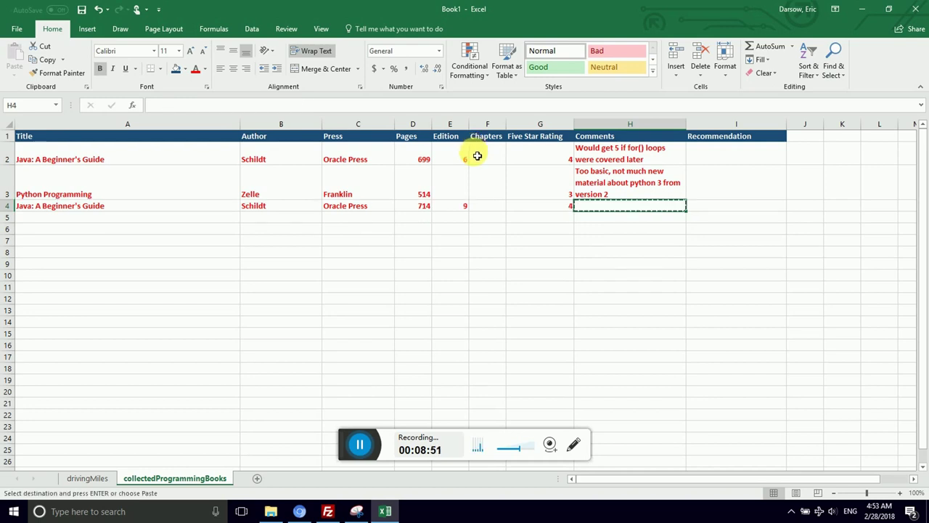
key(Escape)
key(Left)
key(Left)
key(Left)
key(Left)
key(Left)
key(Left)
key(Left)
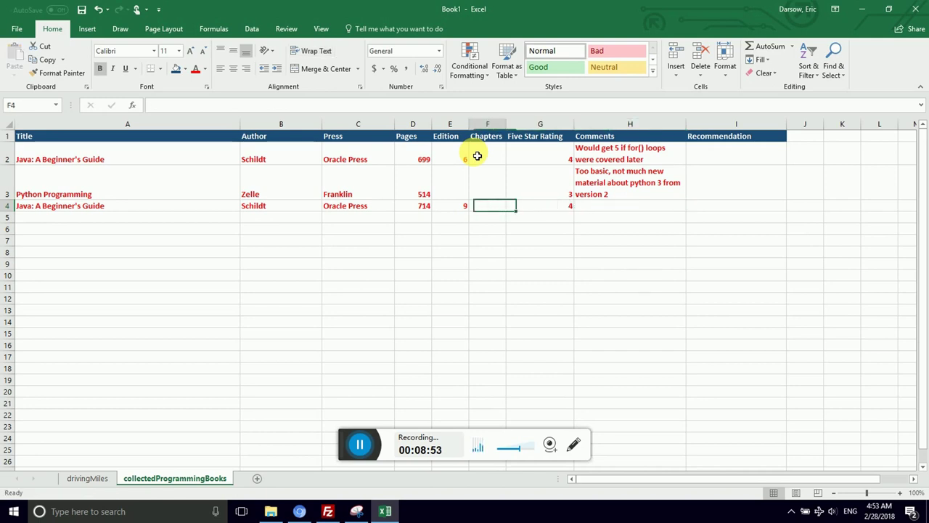
key(Up)
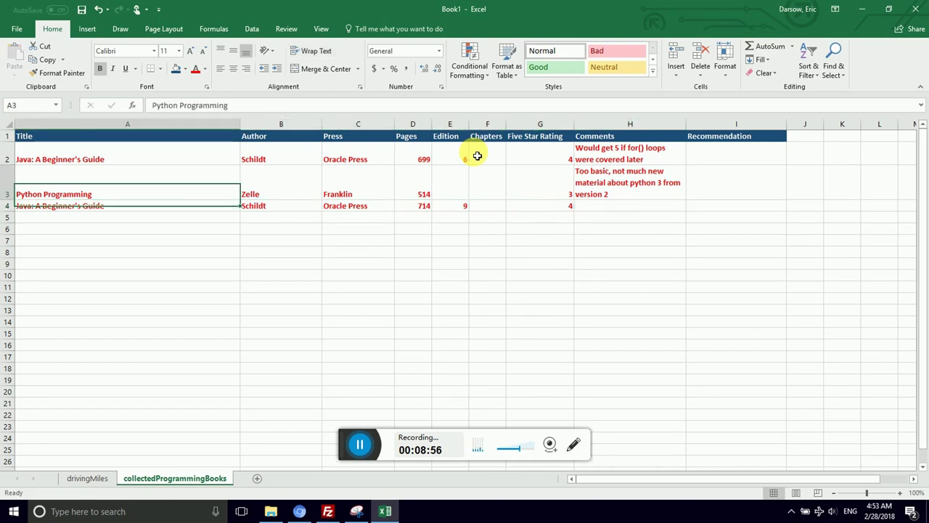
key(shift+Right)
key(shift+Right)
key(shift+Right)
key(shift+Right)
key(shift+Right)
key(shift+Right)
key(shift+Right)
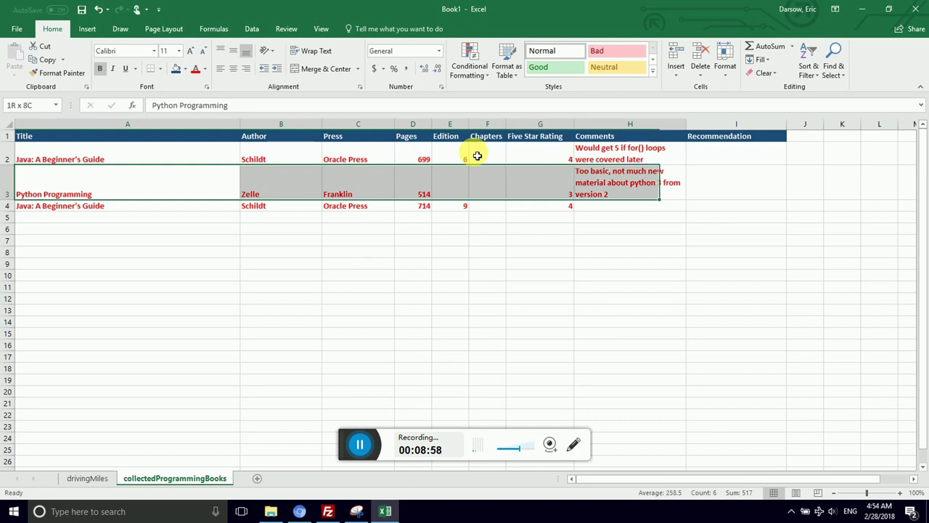
key(Down)
key(Down)
key(Up)
key(Up)
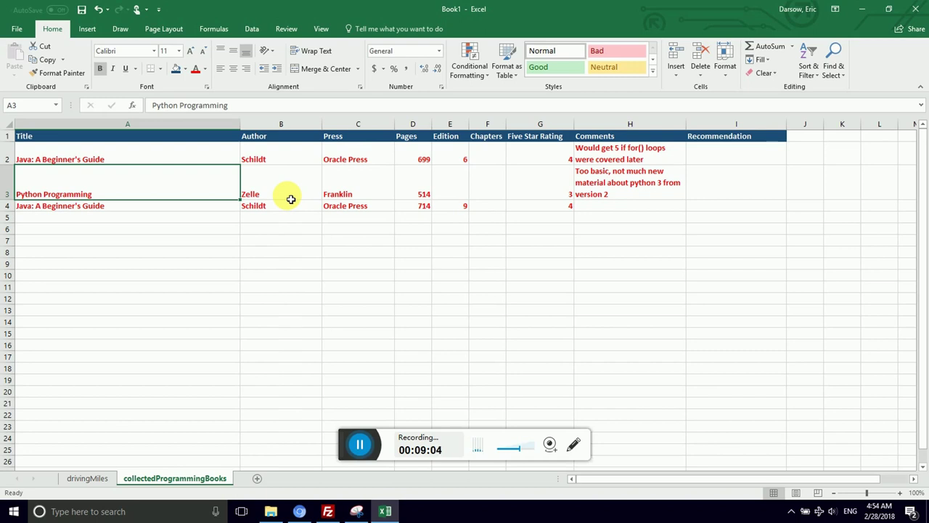
- Cut the Python Programming title from A3 and paste it into A5, below the second Java row
key(Down)
key(Up)
key(ctrl+c)
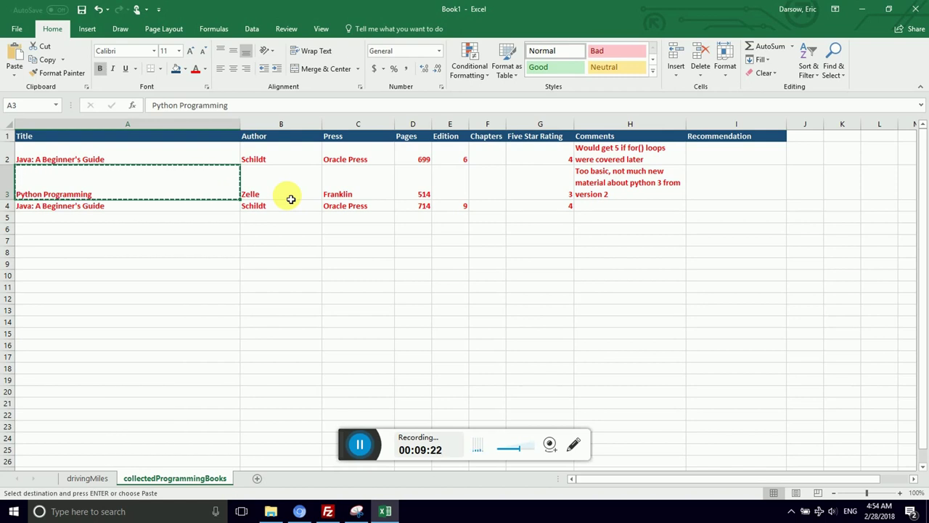
key(Down)
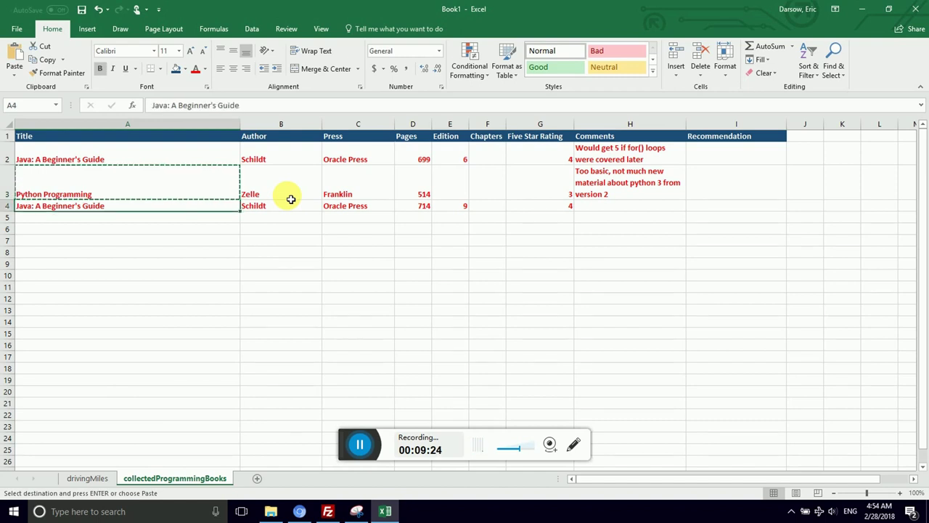
key(Up)
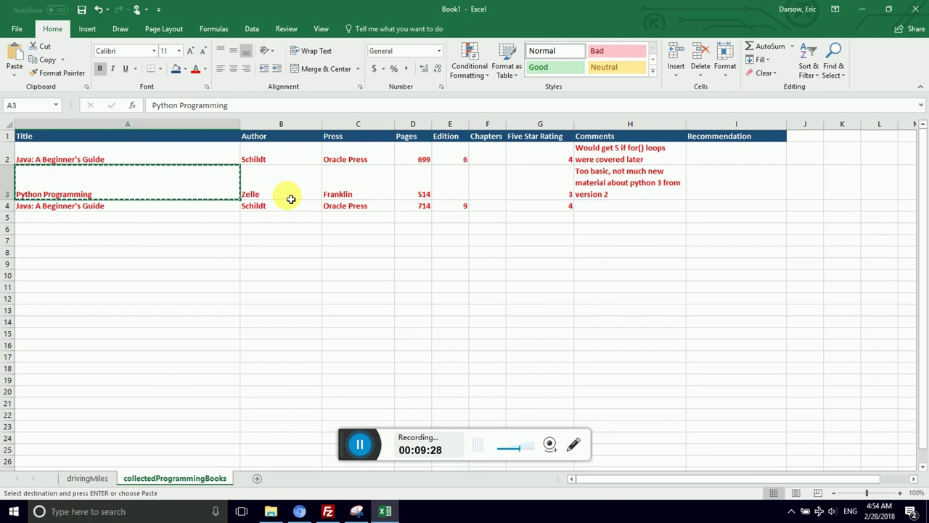
right_click(224, 183)
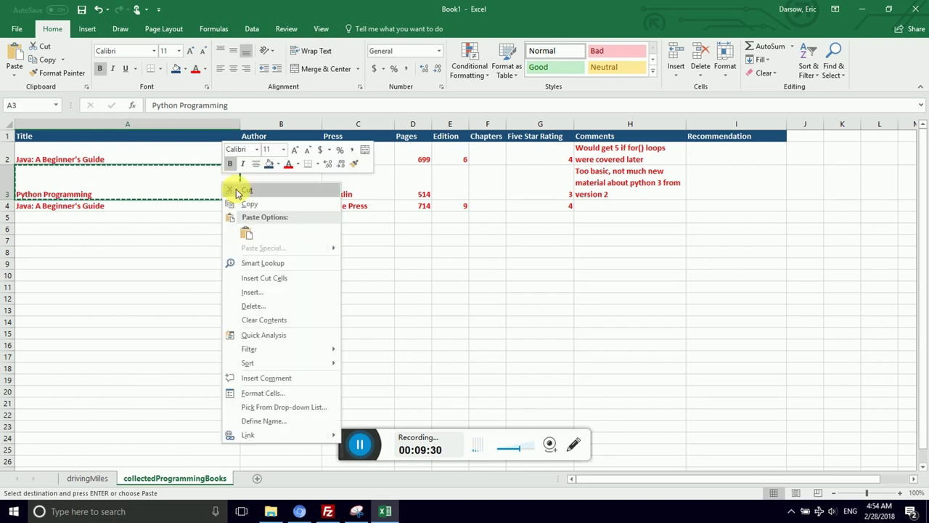
click(237, 192)
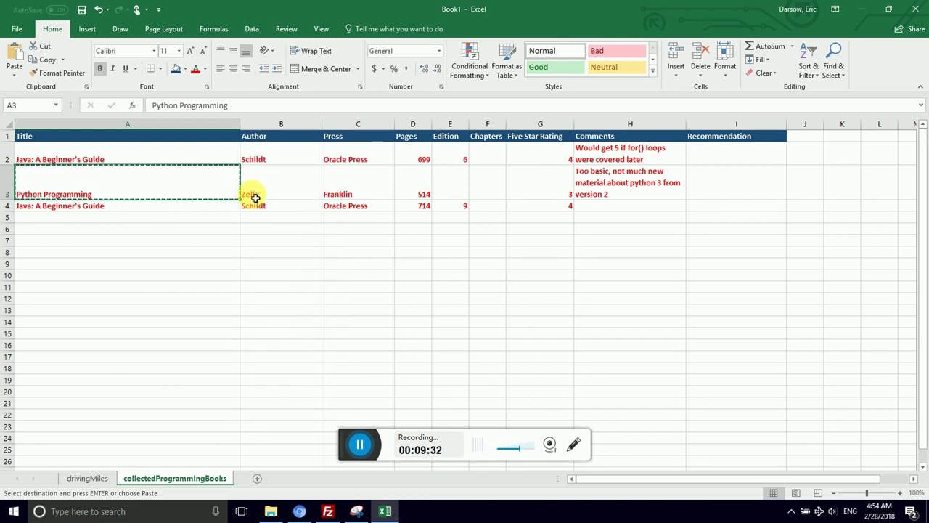
key(Down)
key(Down)
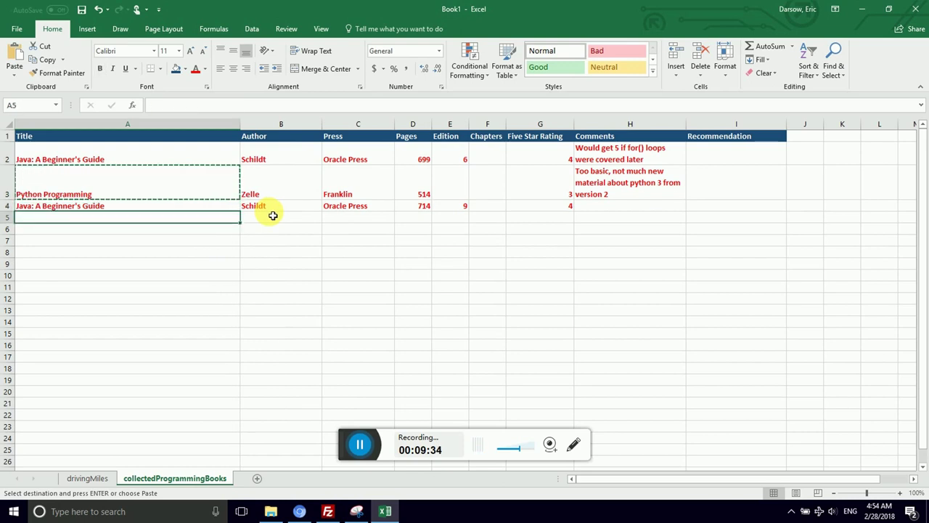
key(Up)
key(Down)
key(ctrl+v)
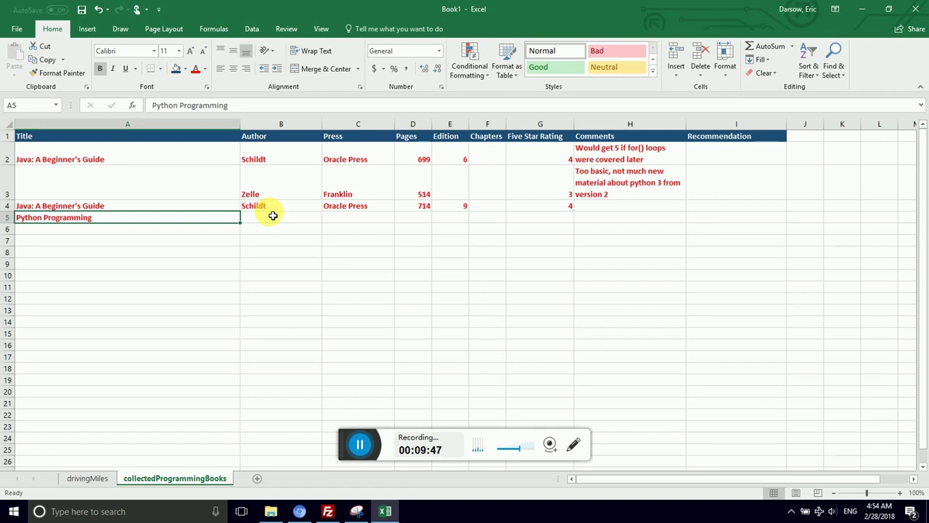
- Move the Python book's details B3:H3 (Zelle, Franklin, 514, rating 3, comment) into B5
key(Up)
key(Up)
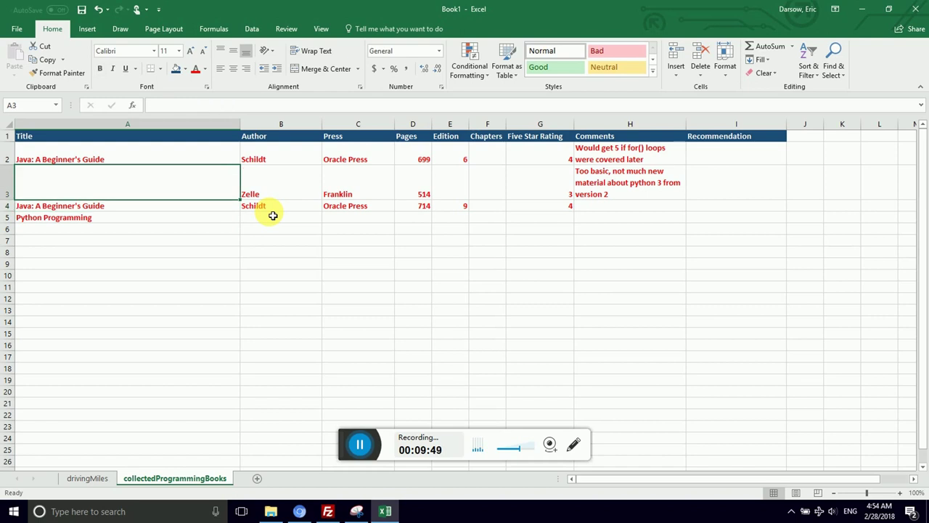
key(Right)
key(shift+Right)
key(shift+Right)
key(shift+Right)
key(shift+Right)
key(shift+Right)
key(shift+Right)
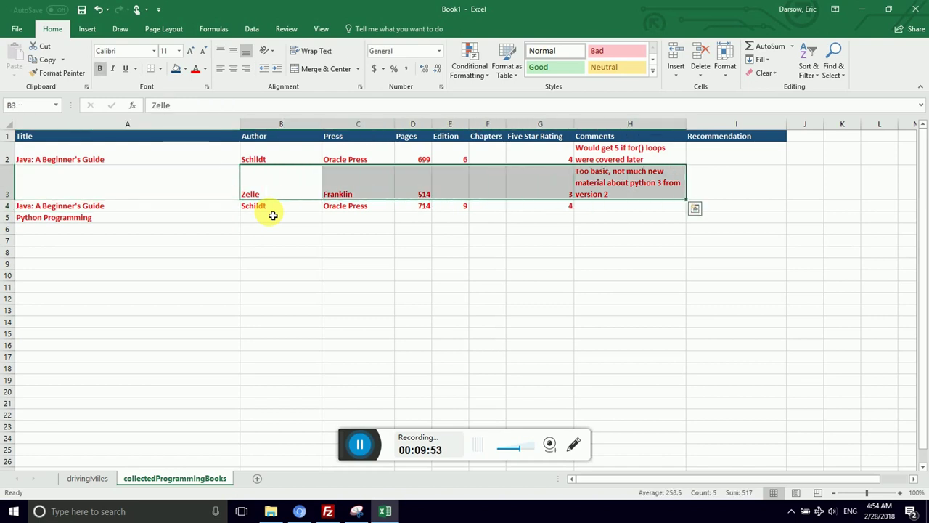
key(ctrl+c)
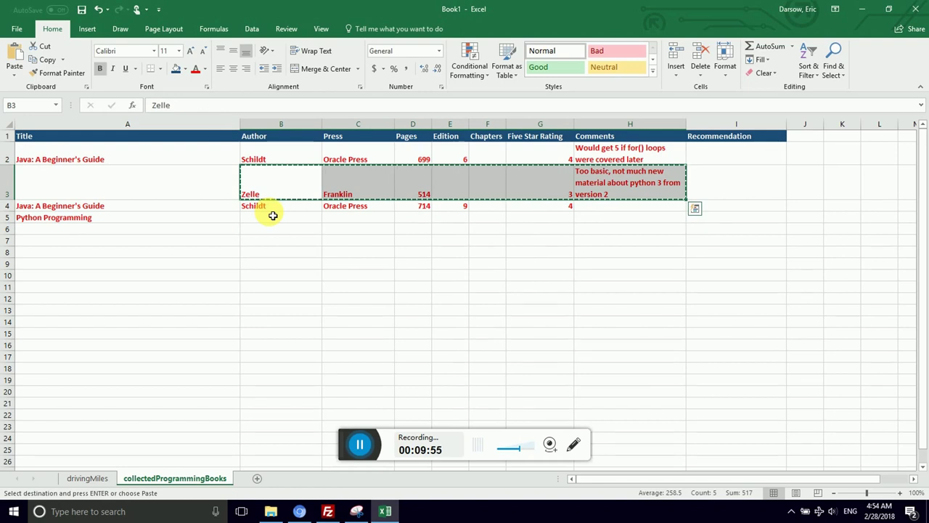
click(275, 217)
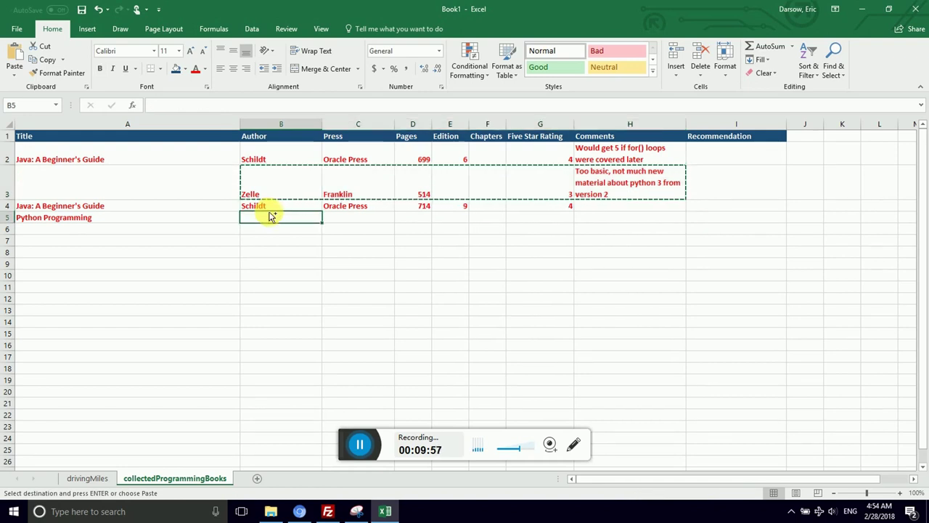
key(ctrl+v)
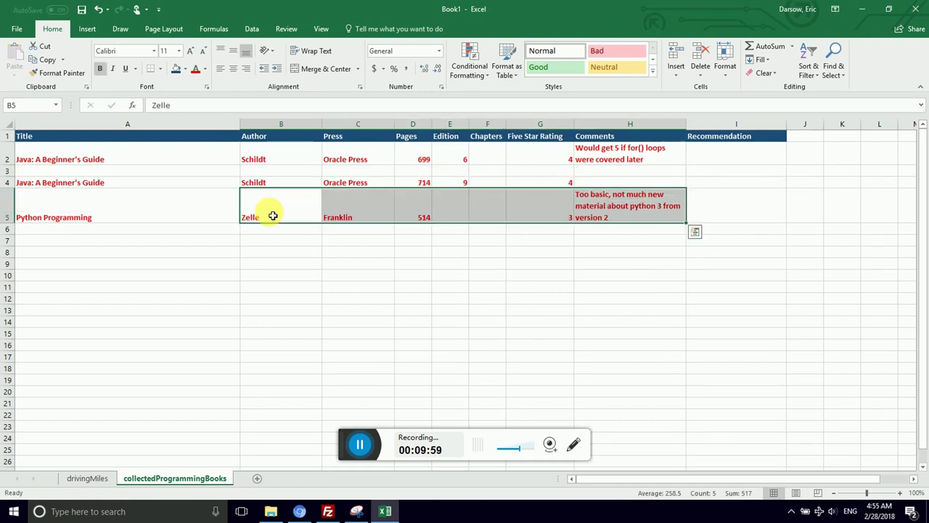
key(Up)
key(Up)
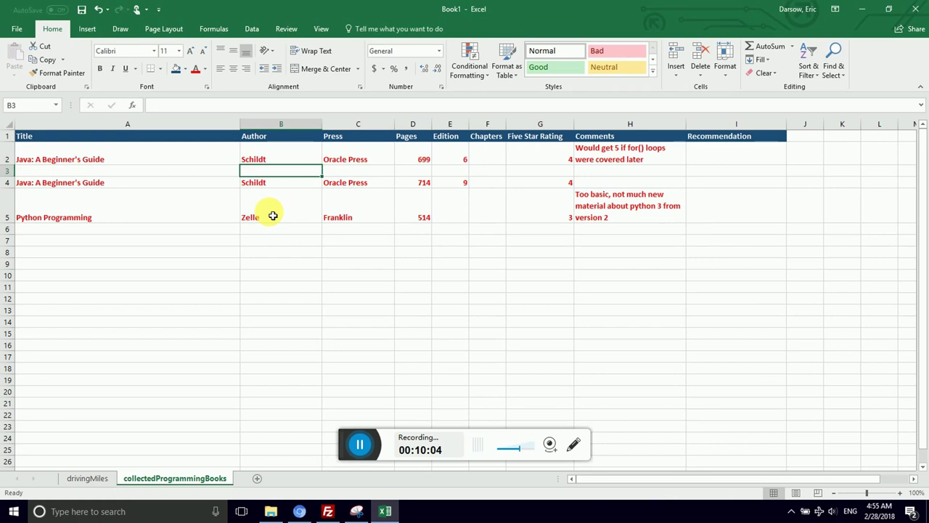
- Delete the empty row 3
key(Left)
key(Right)
key(Right)
key(Right)
key(Right)
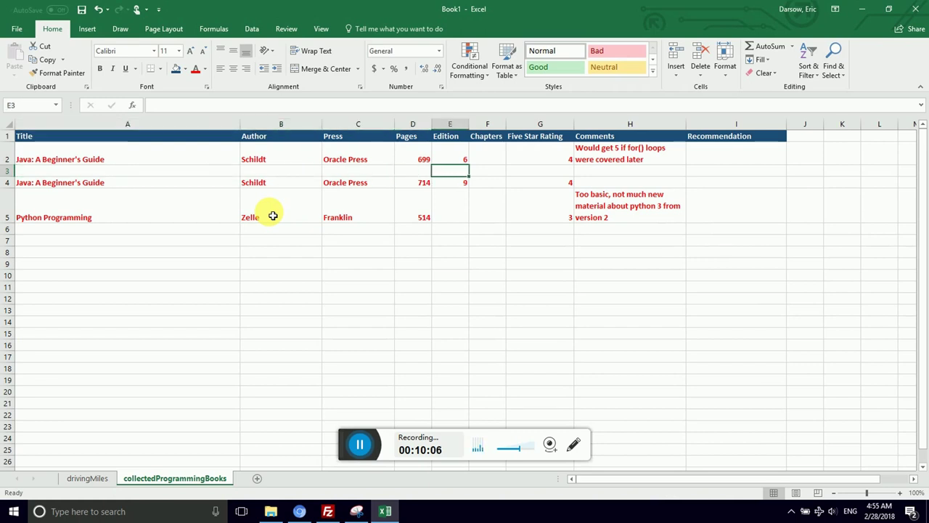
right_click(9, 170)
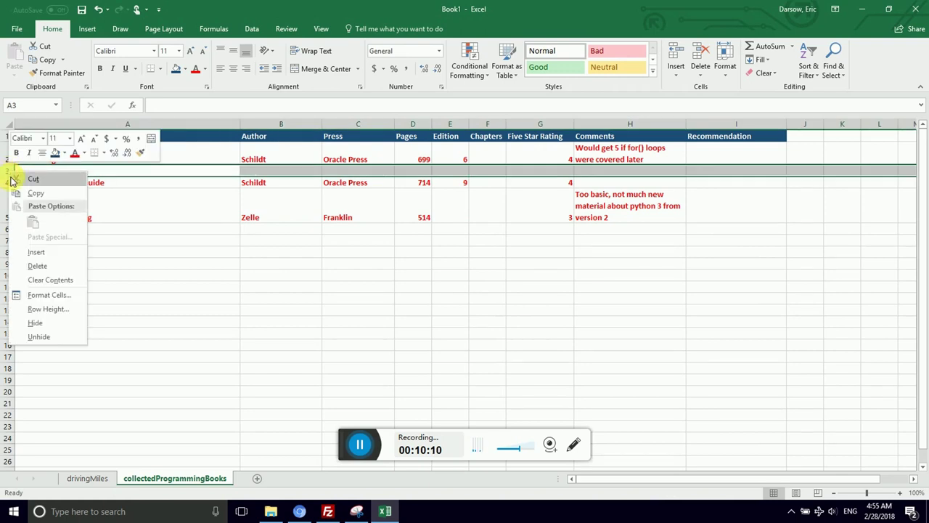
click(37, 266)
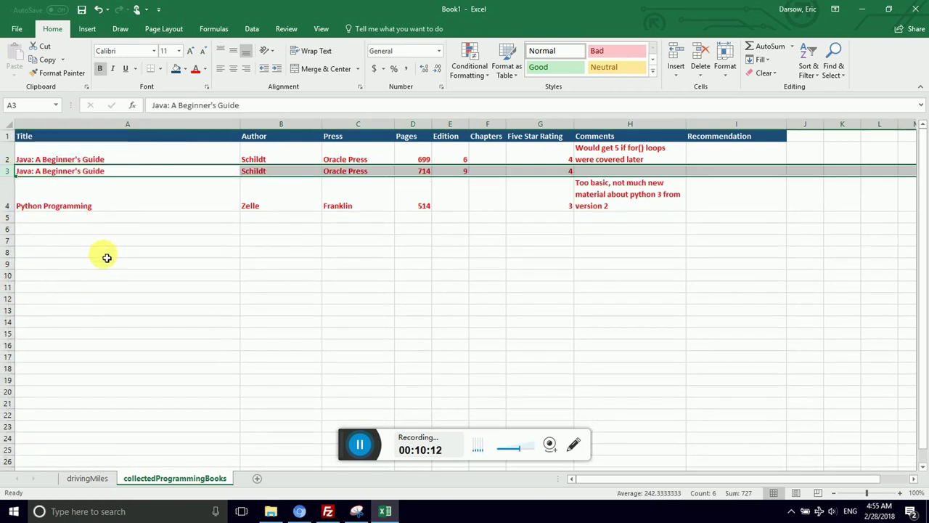
- Select the header and both Java rows A1:H3, then the Python comment in H4
click(110, 251)
click(134, 200)
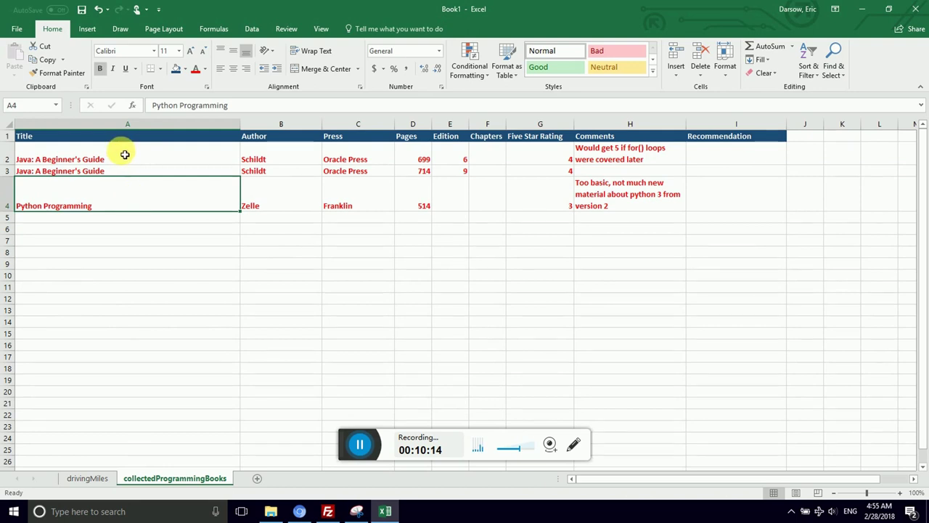
drag(127, 171, 639, 158)
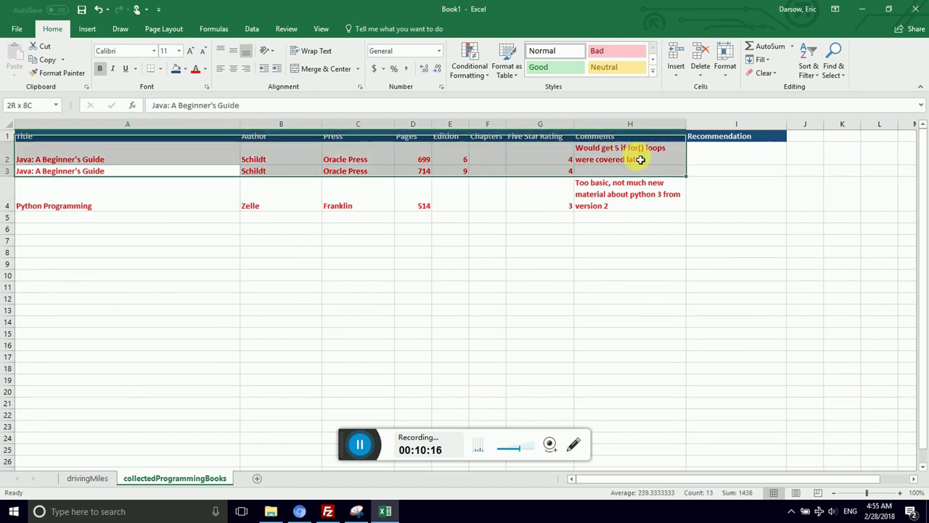
click(628, 187)
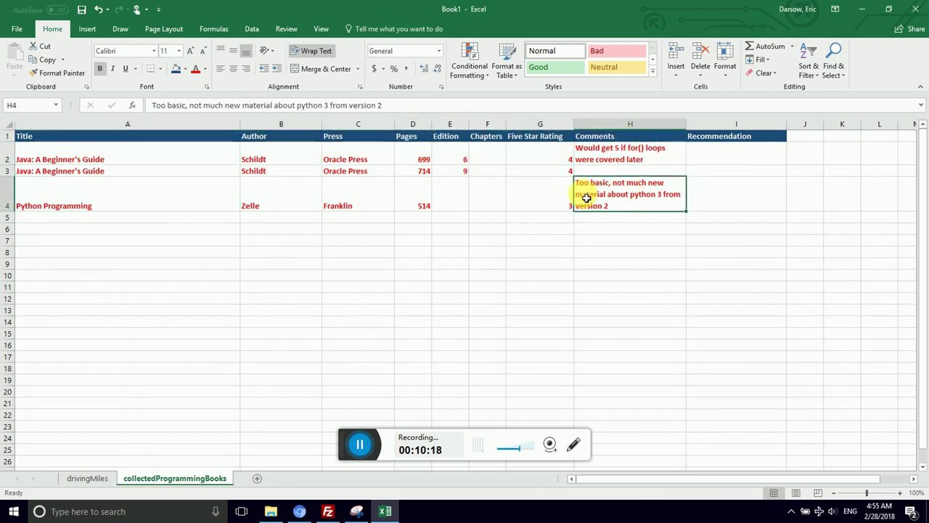